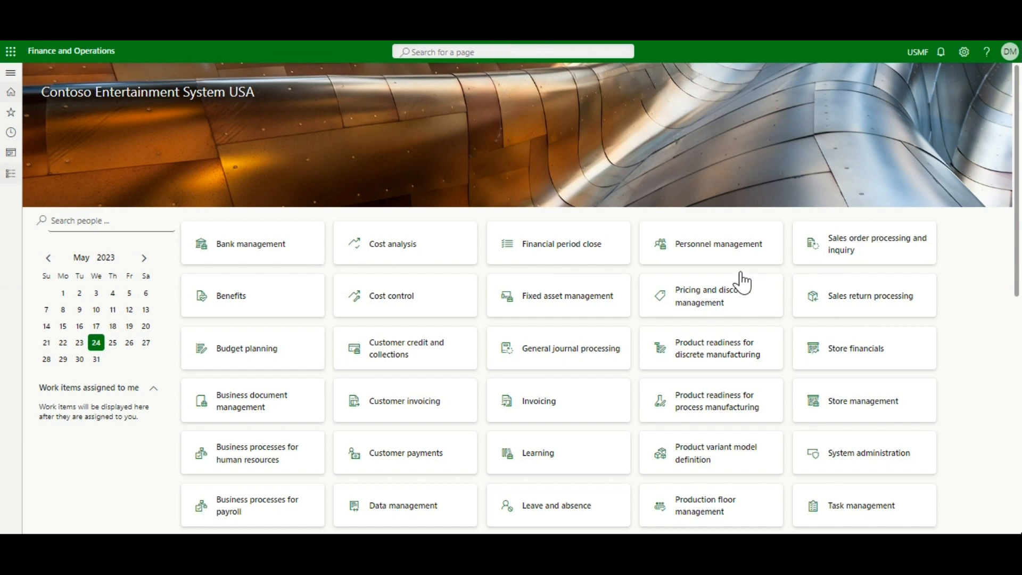
Step: Open the Financial dimensions page in the General ledger module
key(alt+F1)
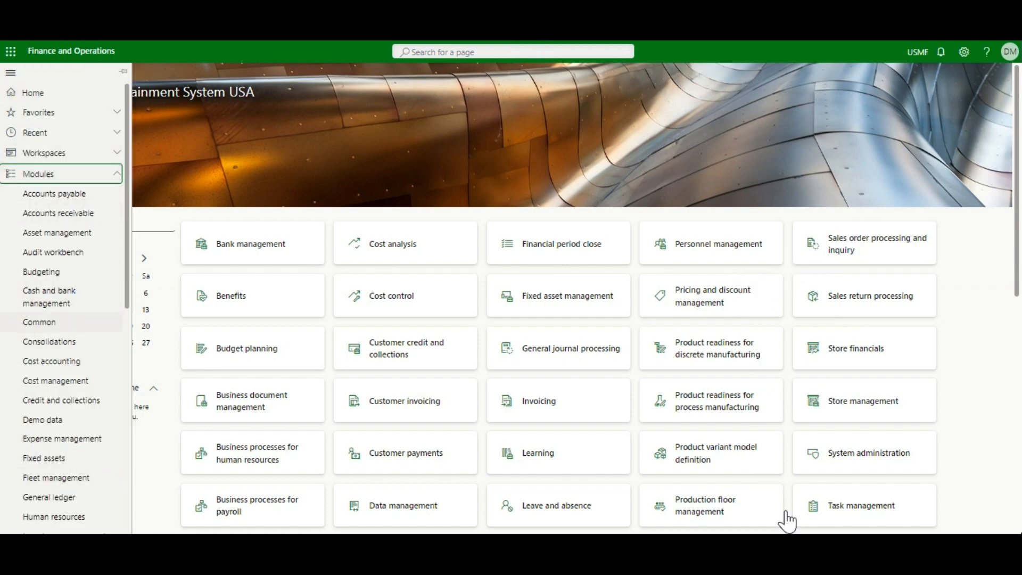
click(49, 497)
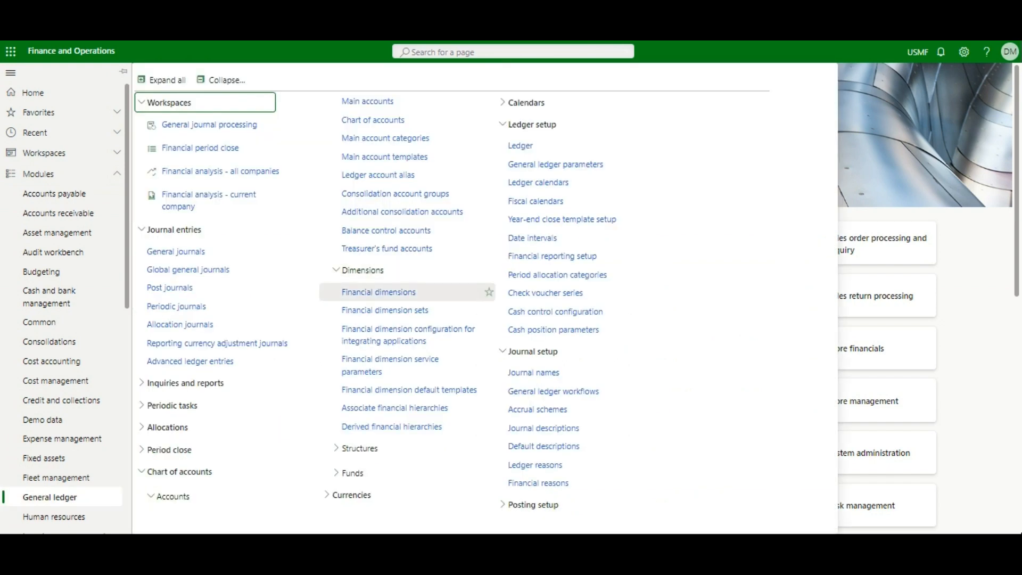
click(378, 292)
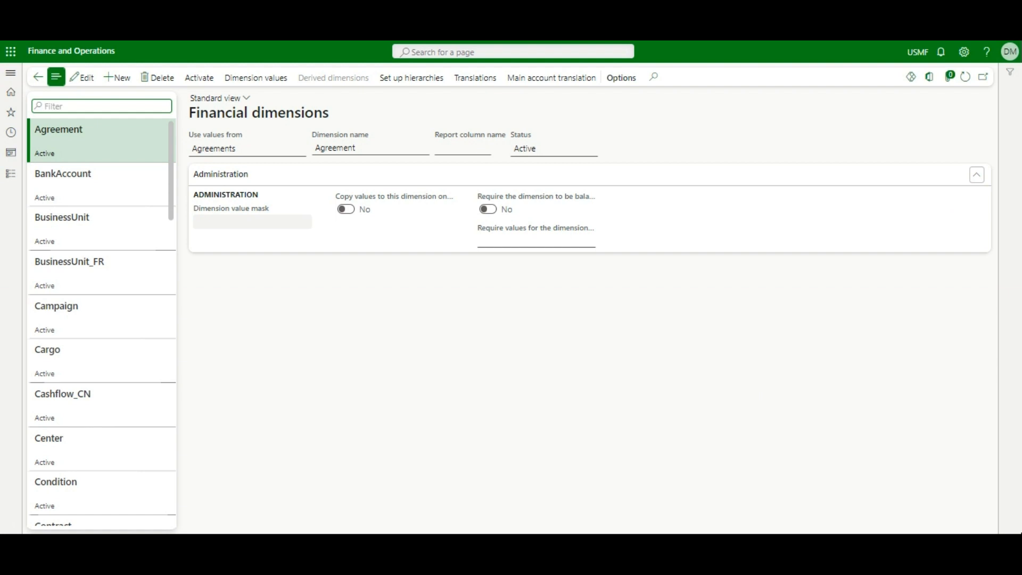
Step: Start a new financial dimension that uses values from < Custom dimension >
click(117, 77)
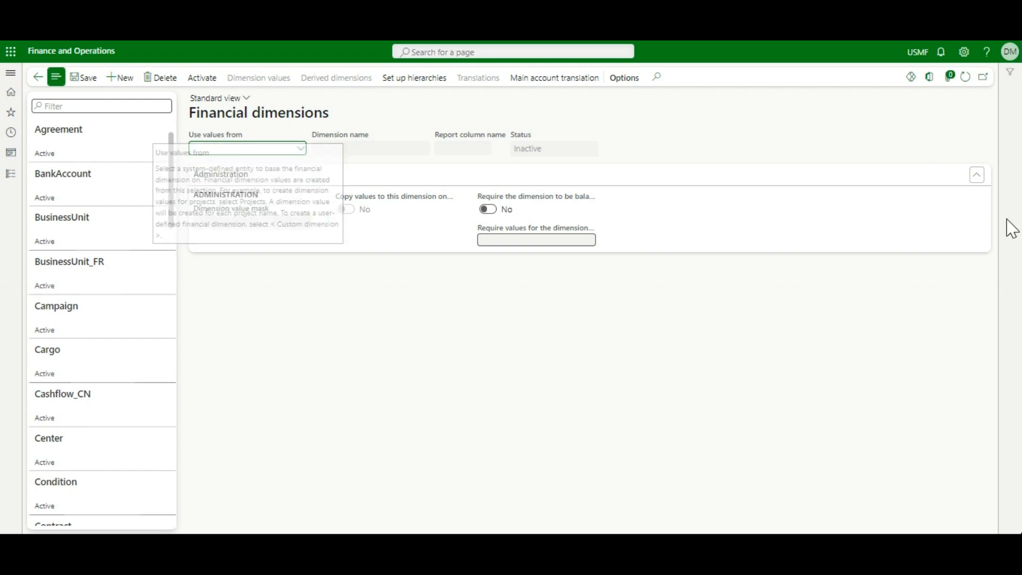
click(301, 149)
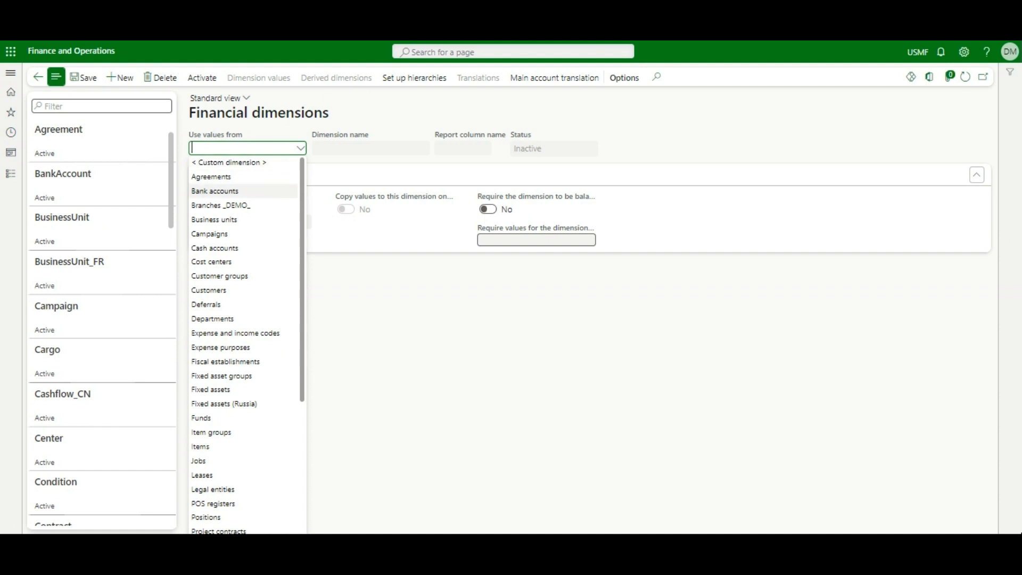
scroll(247, 346, down, 2)
scroll(248, 347, down, 3)
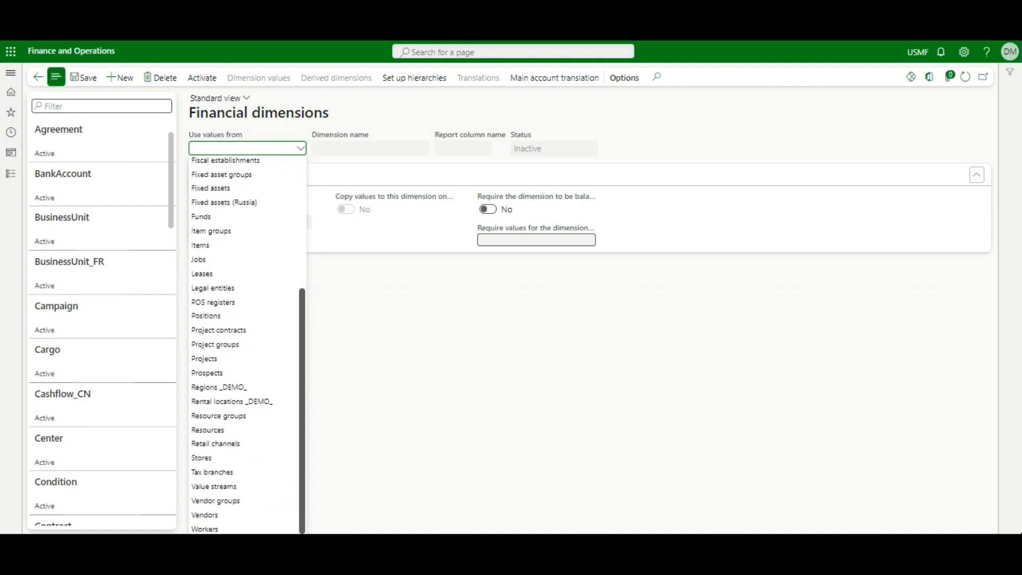
scroll(247, 346, up, 5)
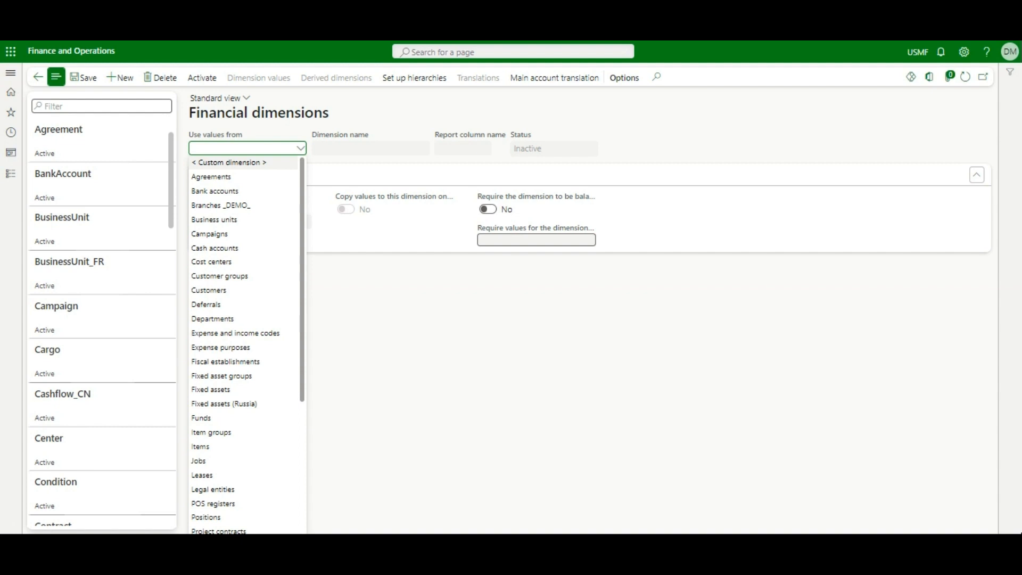
click(273, 147)
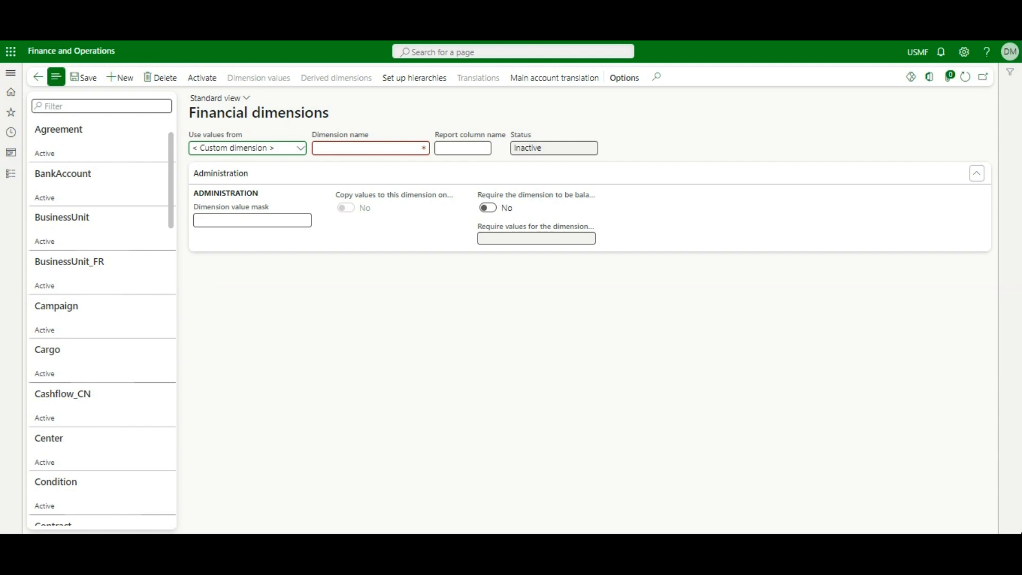
Step: Name the new custom dimension Sphere, save it and dismiss the activation notice
click(363, 148)
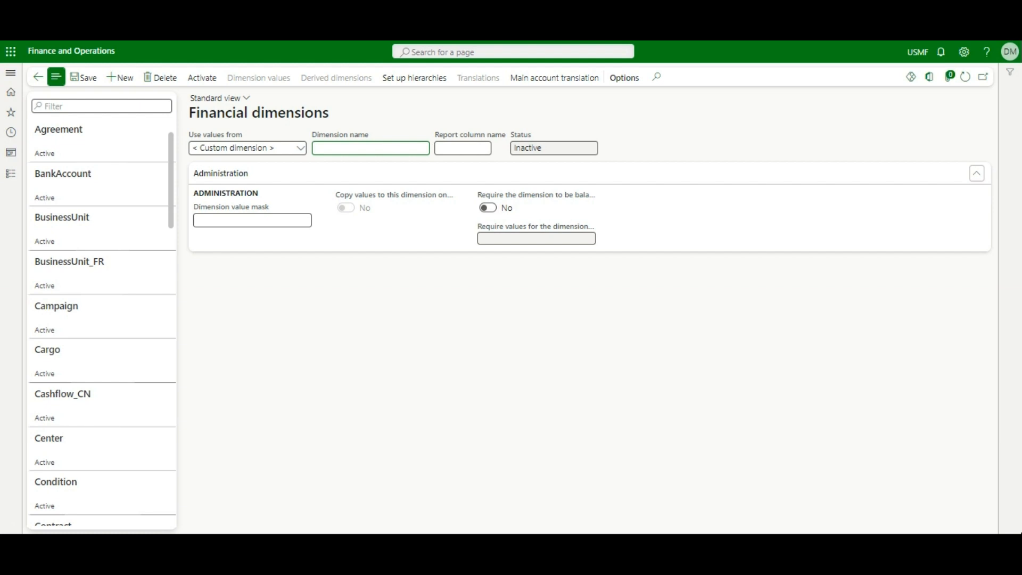
text(Sphere)
key(ctrl+s)
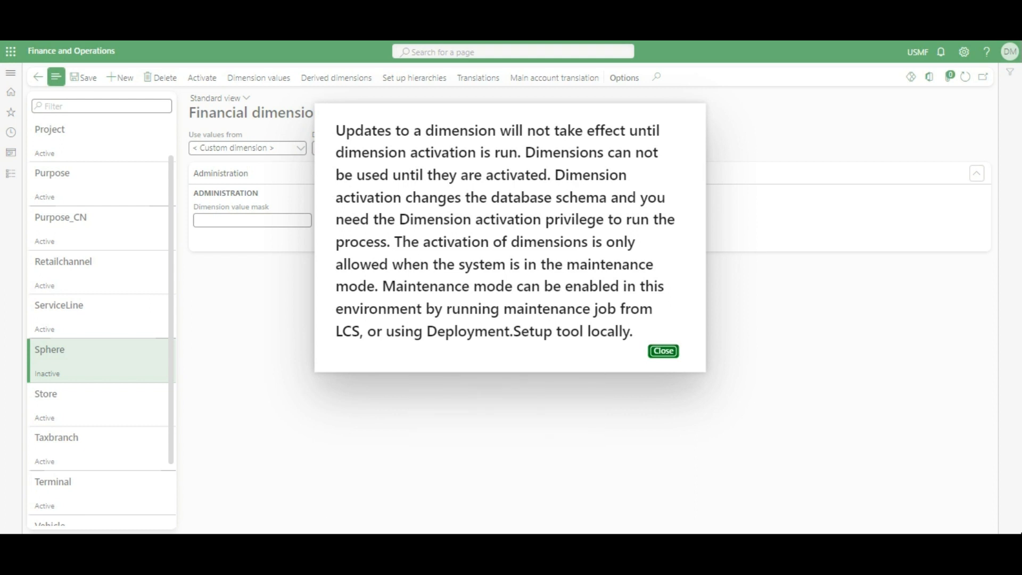
drag(382, 286, 367, 331)
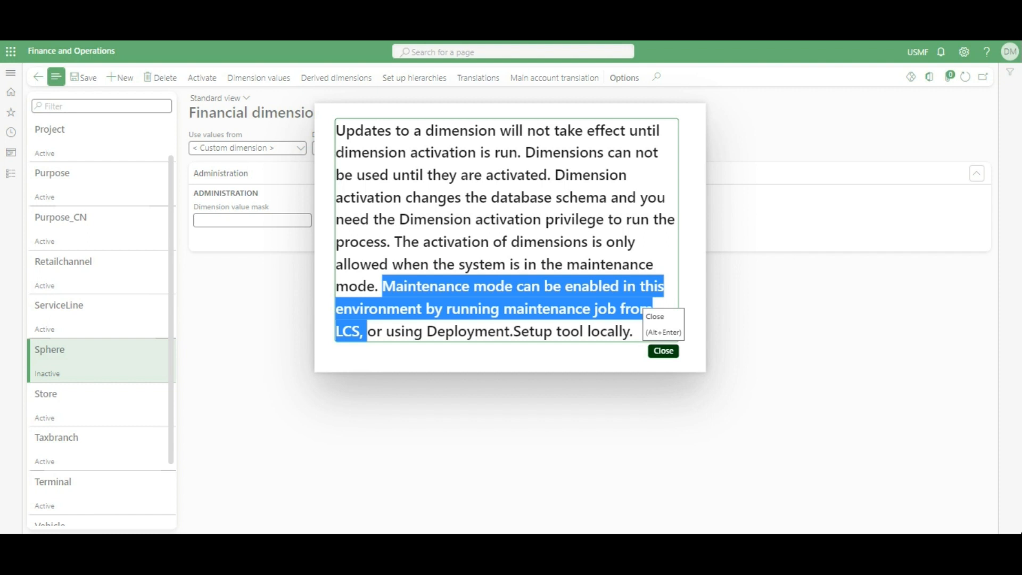
click(663, 351)
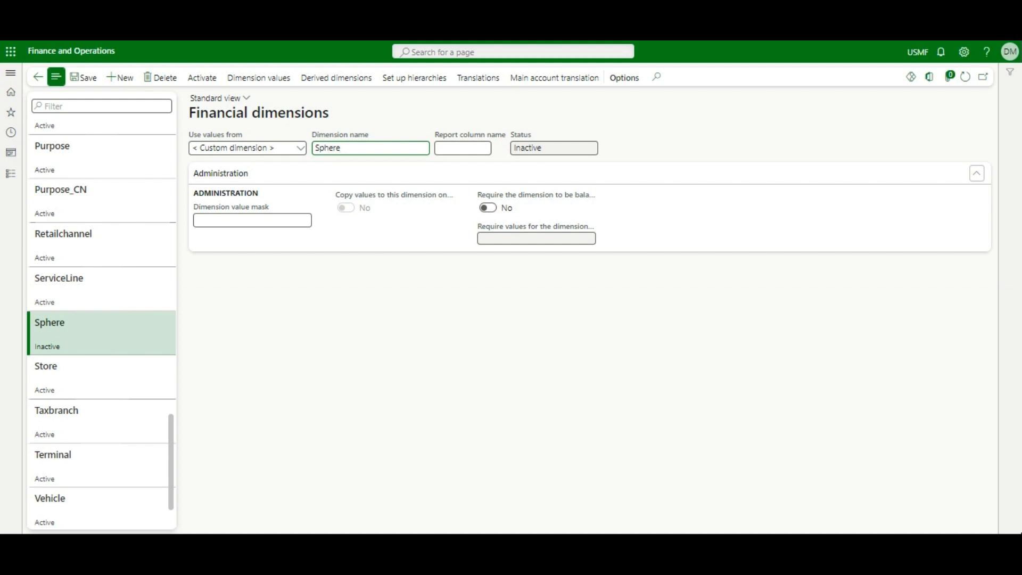
Step: Add a dimension value named Sphere 1 to the Sphere dimension and save it
scroll(102, 368, up, 1)
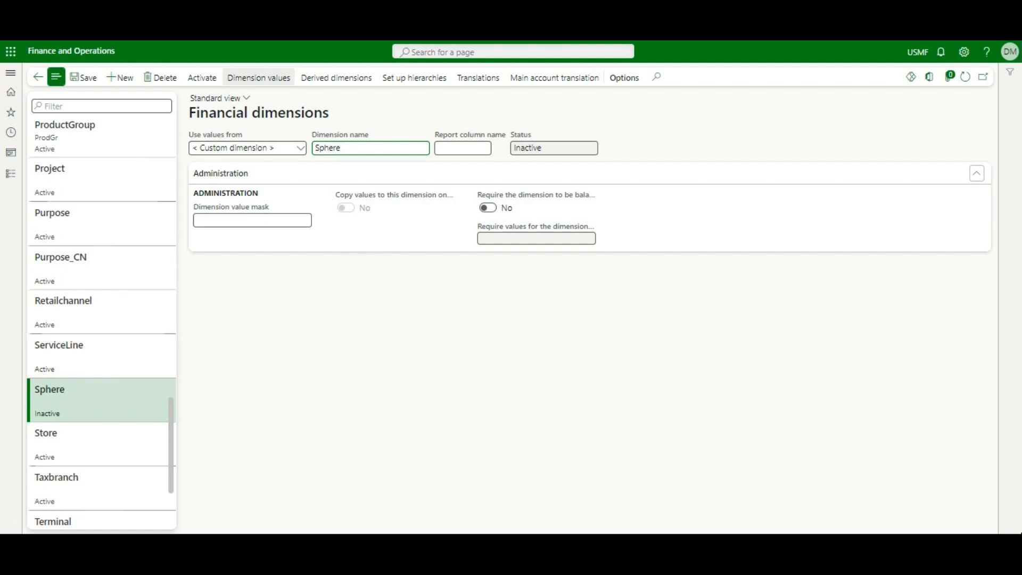
click(259, 78)
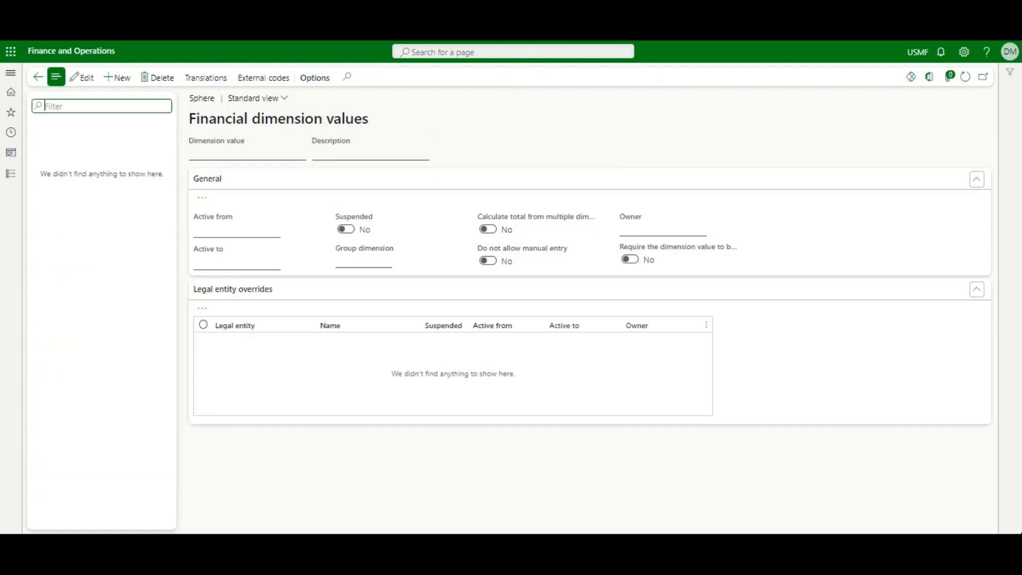
key(alt+n)
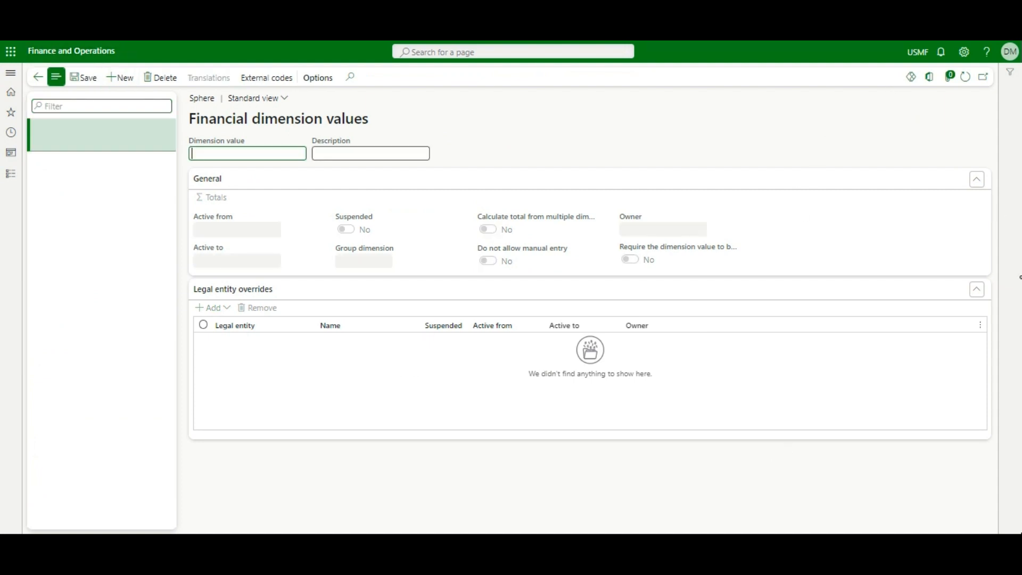
text(Sphere 1)
key(alt+s)
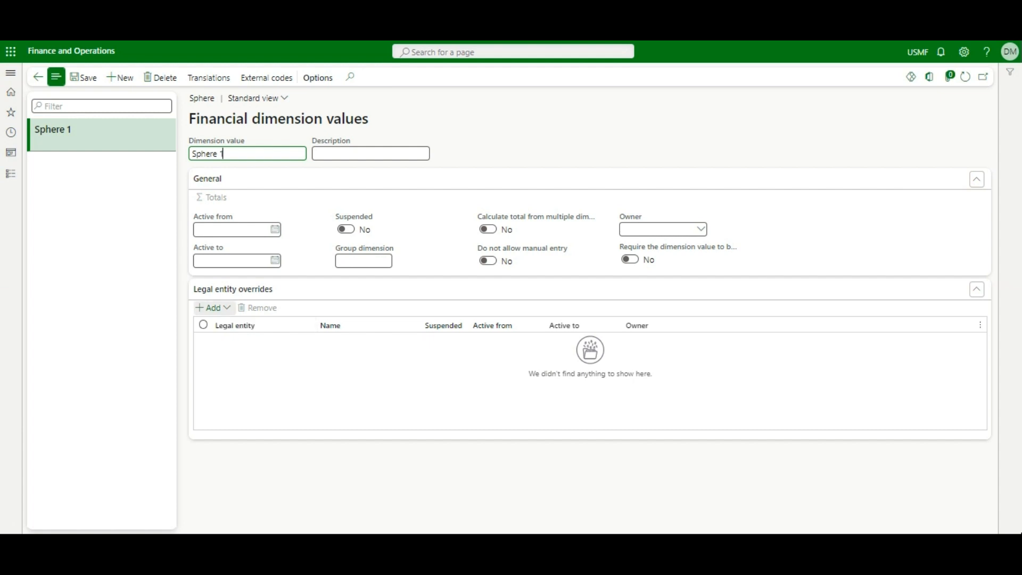
Step: Add a legal entity override for DEMF to Sphere 1, mark it as suspended, save and return to the financial dimensions
click(213, 308)
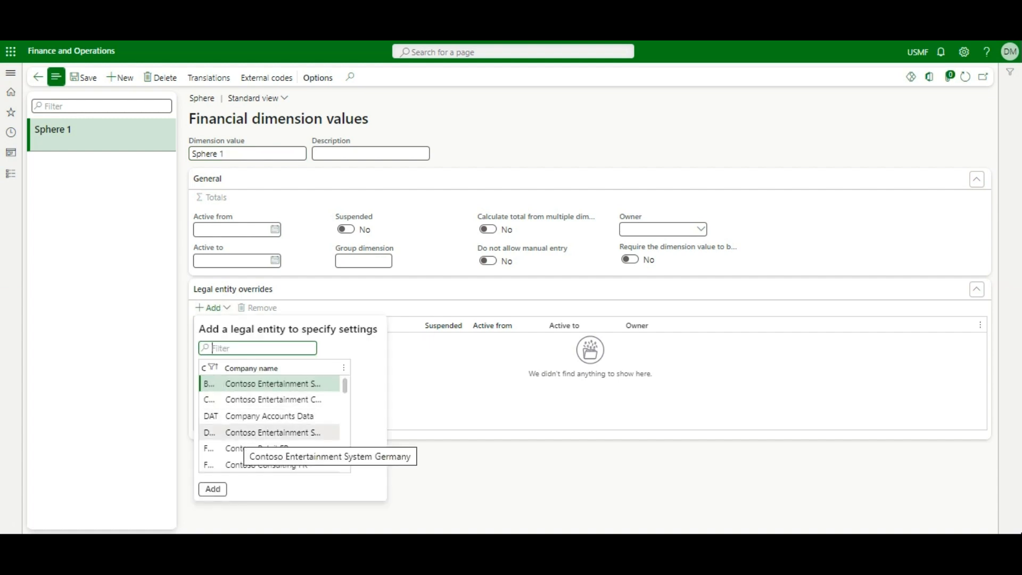
drag(222, 368, 290, 370)
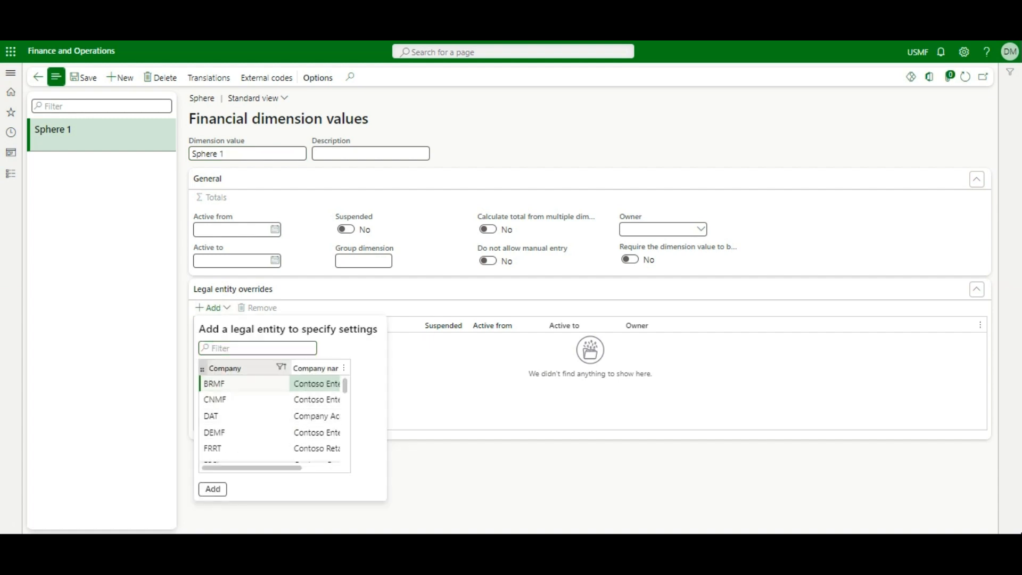
click(240, 433)
click(212, 488)
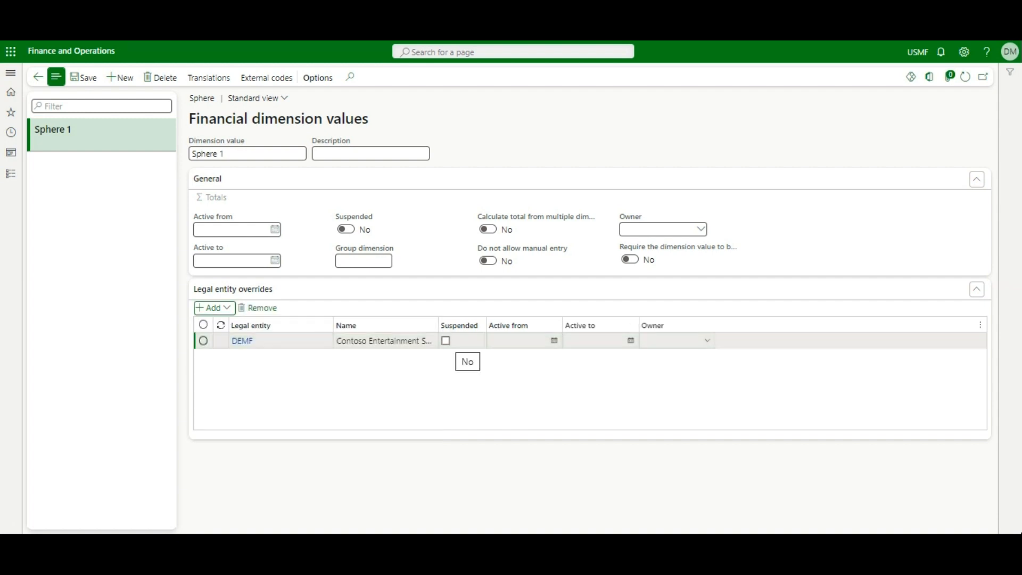
click(446, 341)
key(ctrl+s)
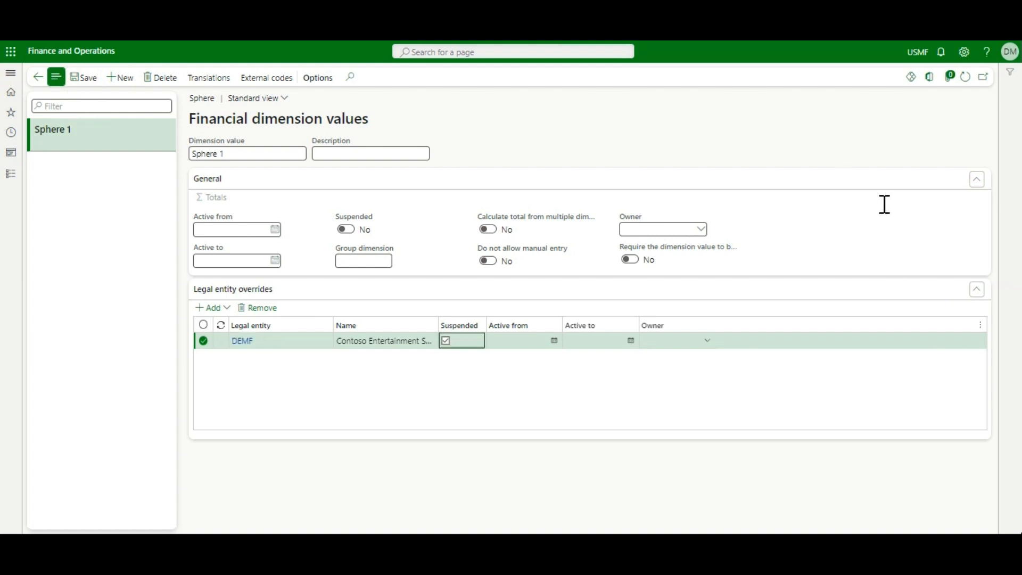
key(Escape)
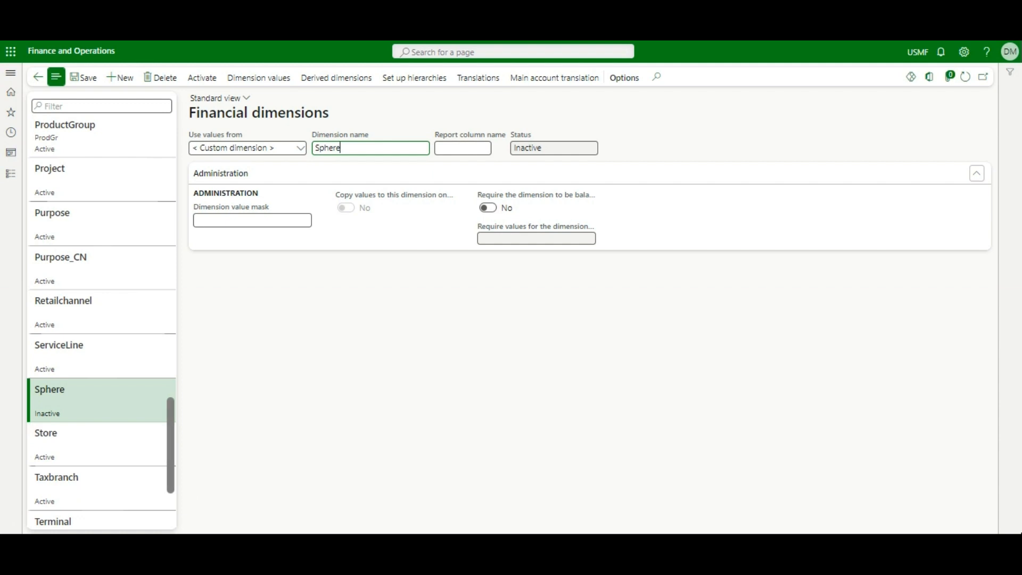
Step: Create and save a financial dimension that uses values from Fixed assets, and turn on copying values to this dimension
drag(171, 453, 171, 151)
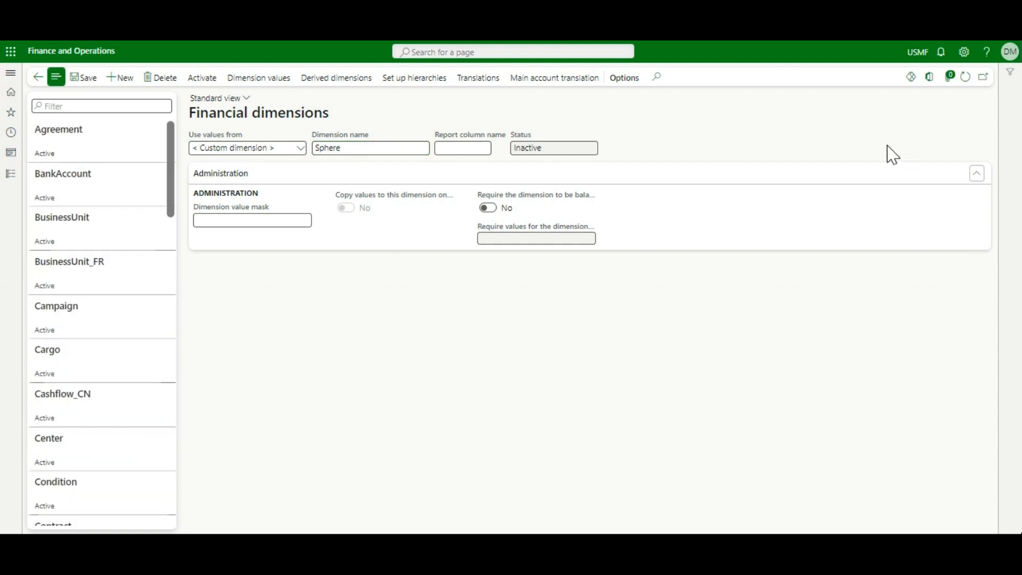
click(120, 78)
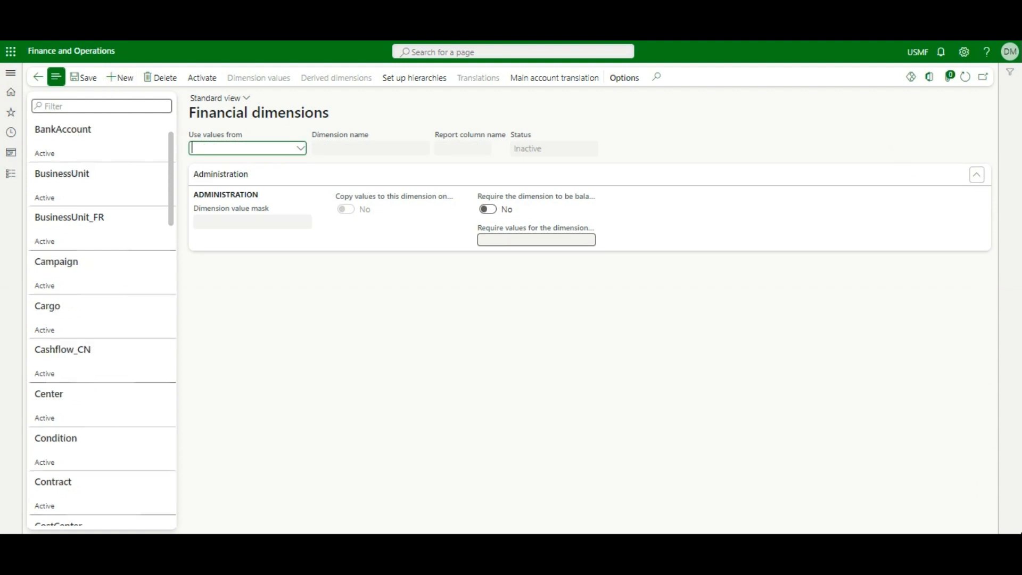
click(301, 148)
scroll(248, 346, down, 3)
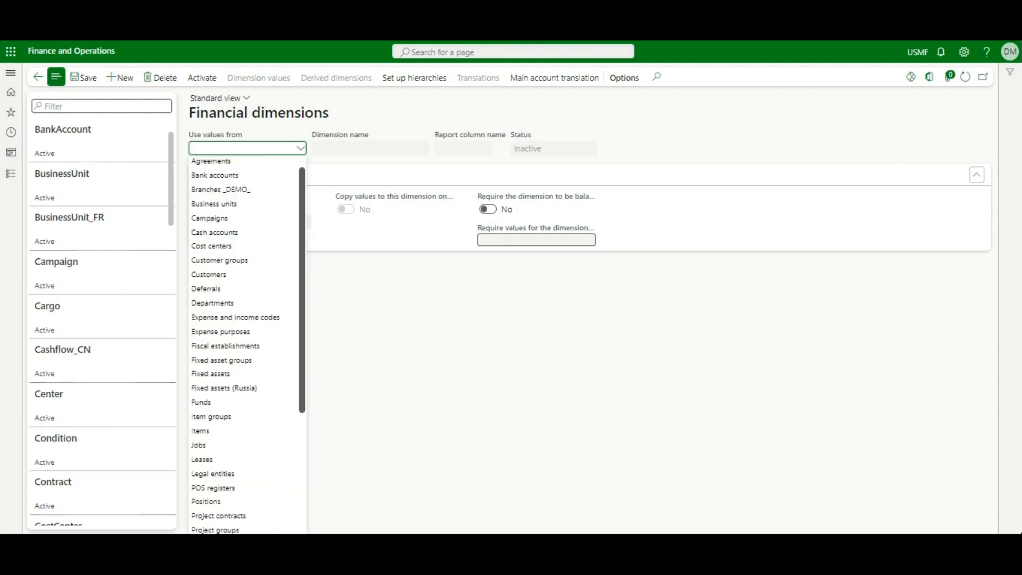
scroll(248, 346, down, 3)
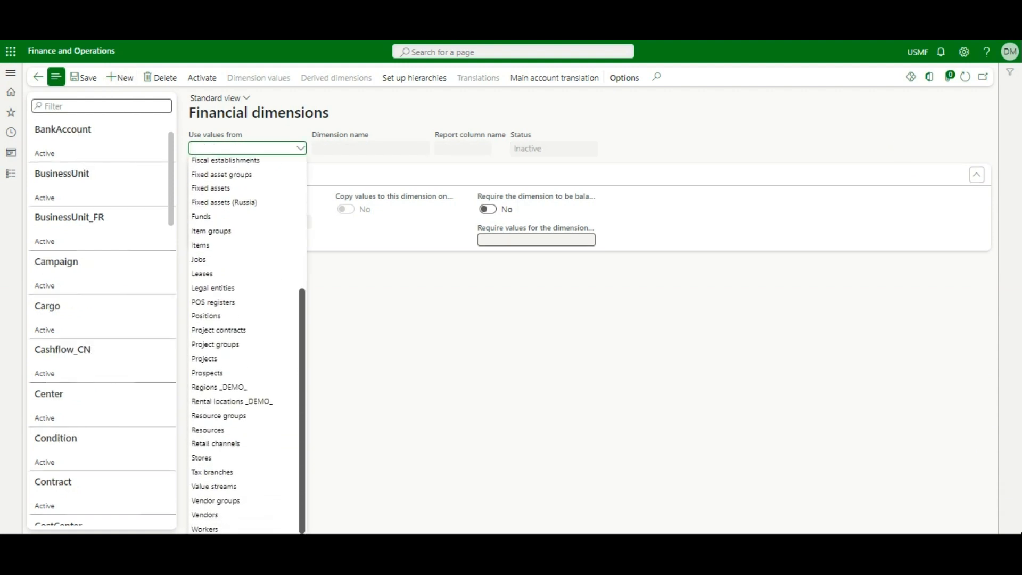
scroll(248, 346, up, 6)
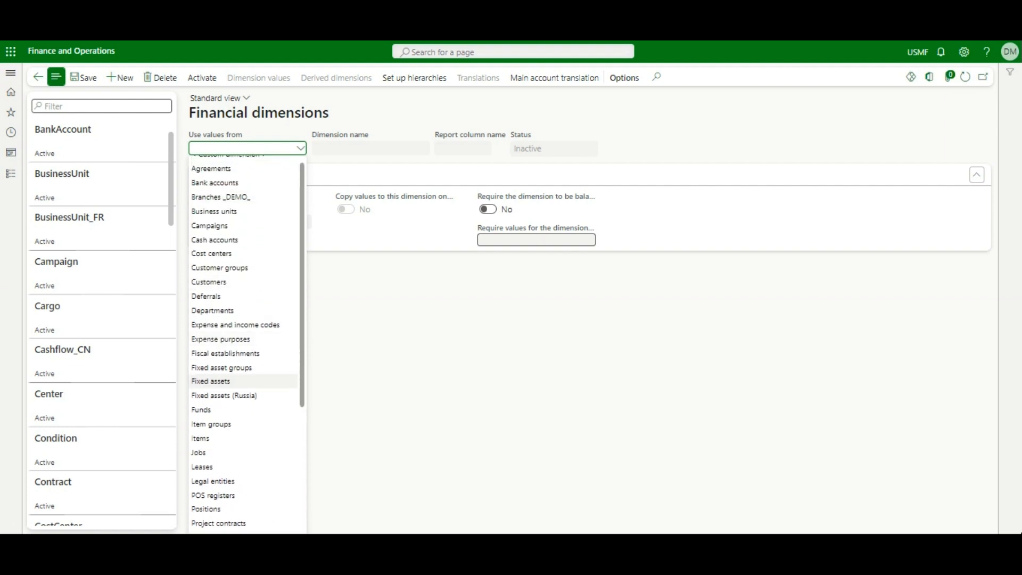
click(224, 381)
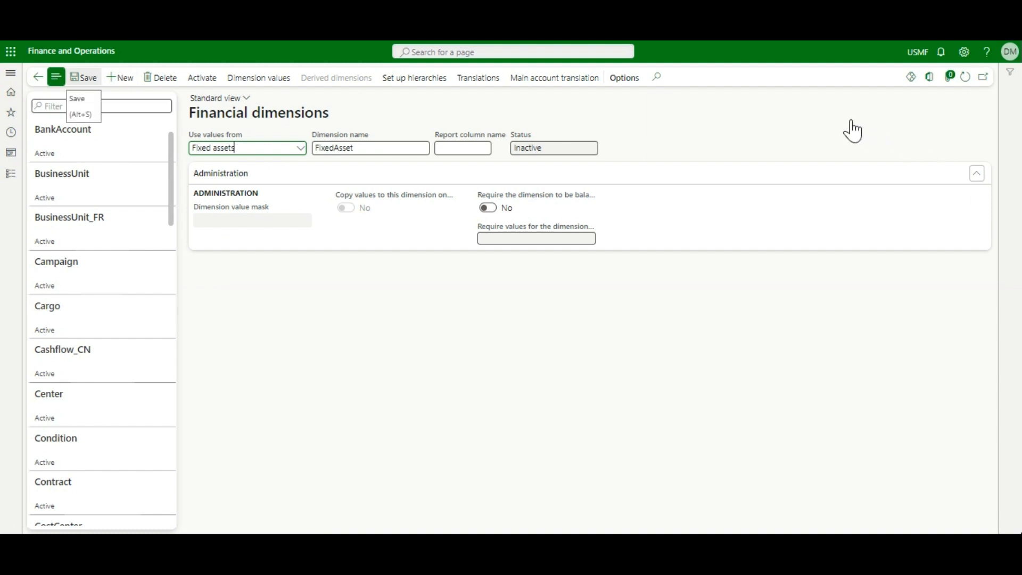
key(alt+s)
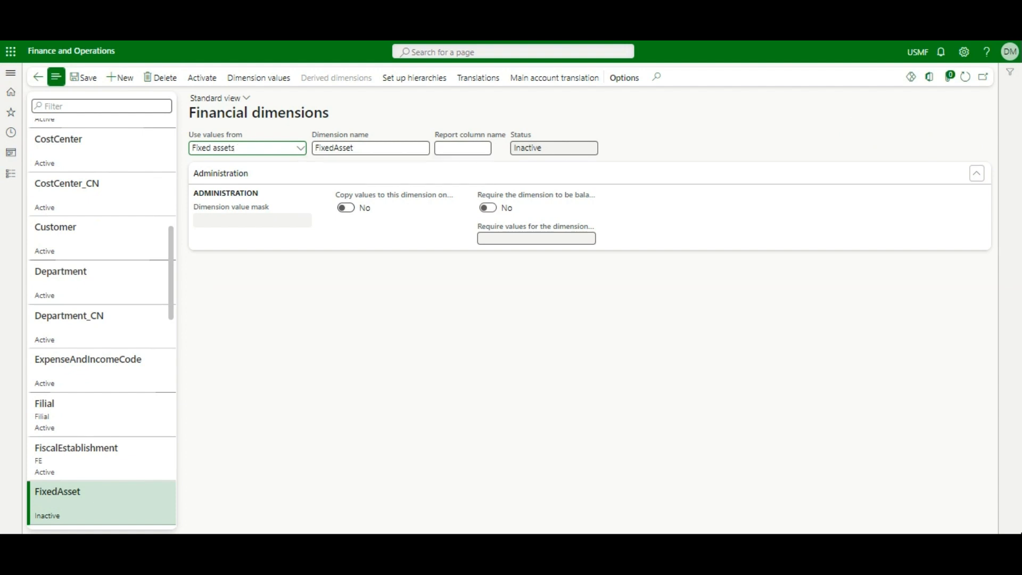
click(346, 208)
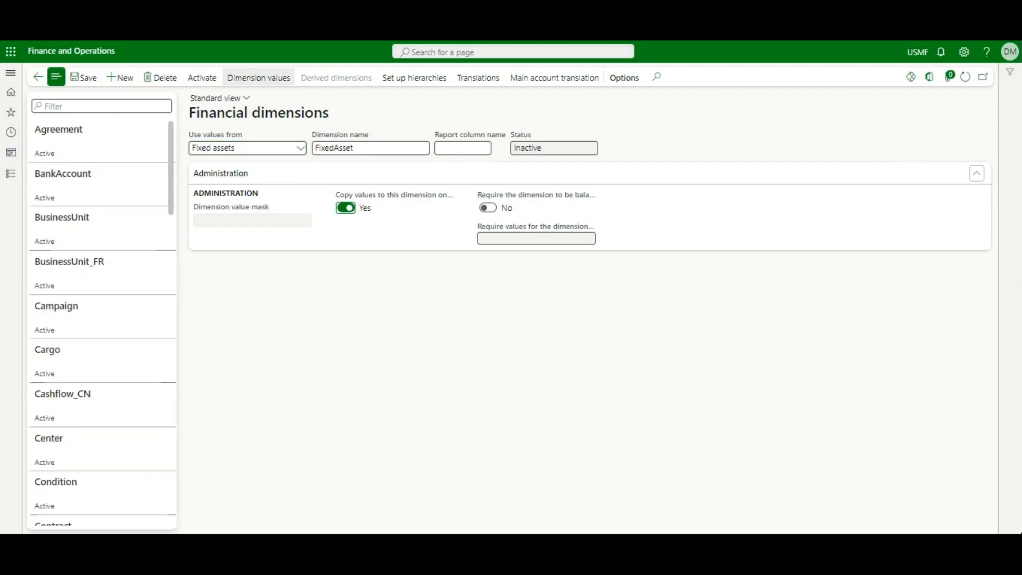
Step: Examine the FixedAsset dimension's values across the legal entities, and return to its entry in the financial dimensions list
click(259, 77)
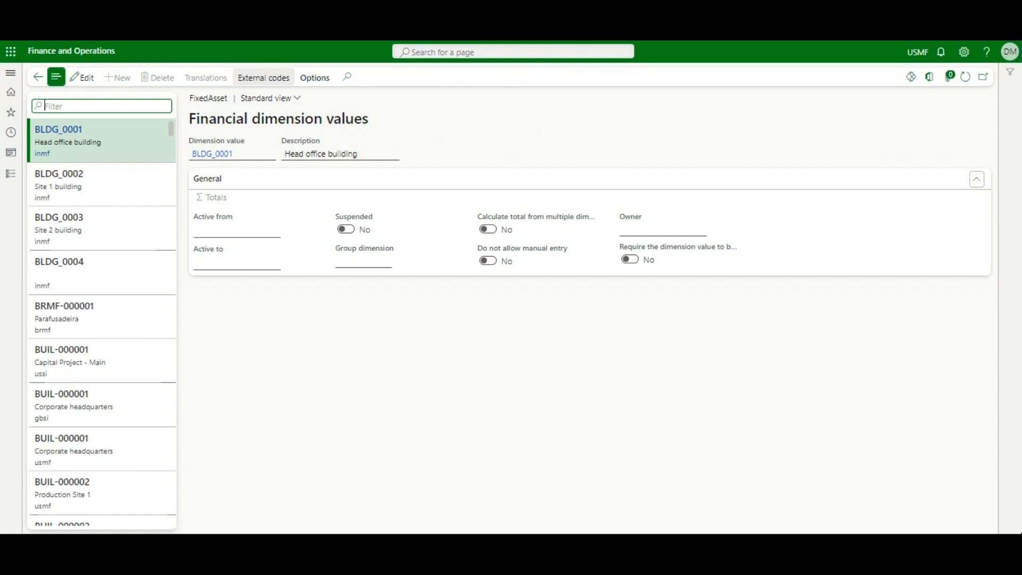
scroll(50, 305, down, 4)
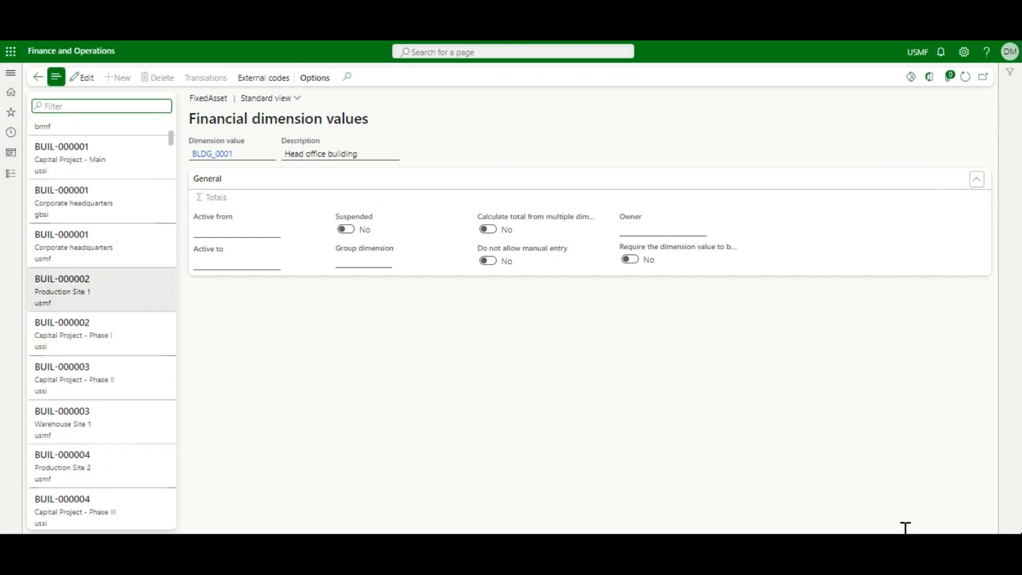
scroll(51, 290, down, 10)
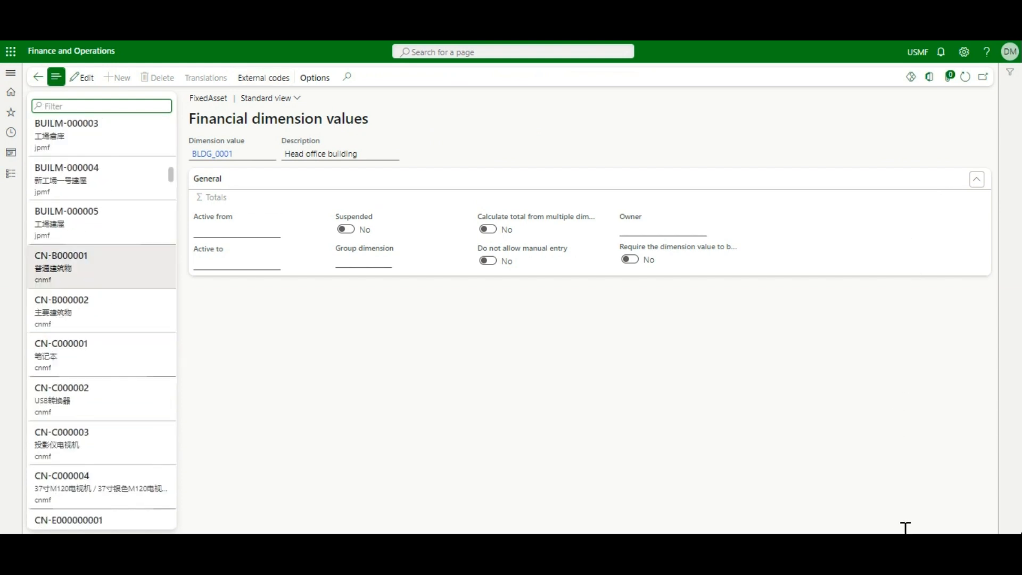
scroll(106, 370, down, 4)
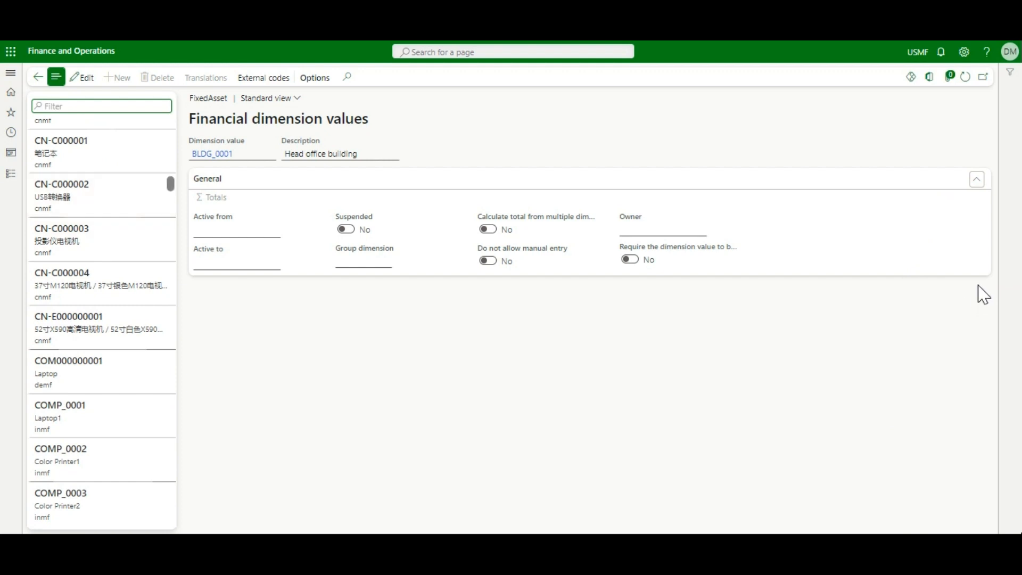
drag(170, 184, 170, 212)
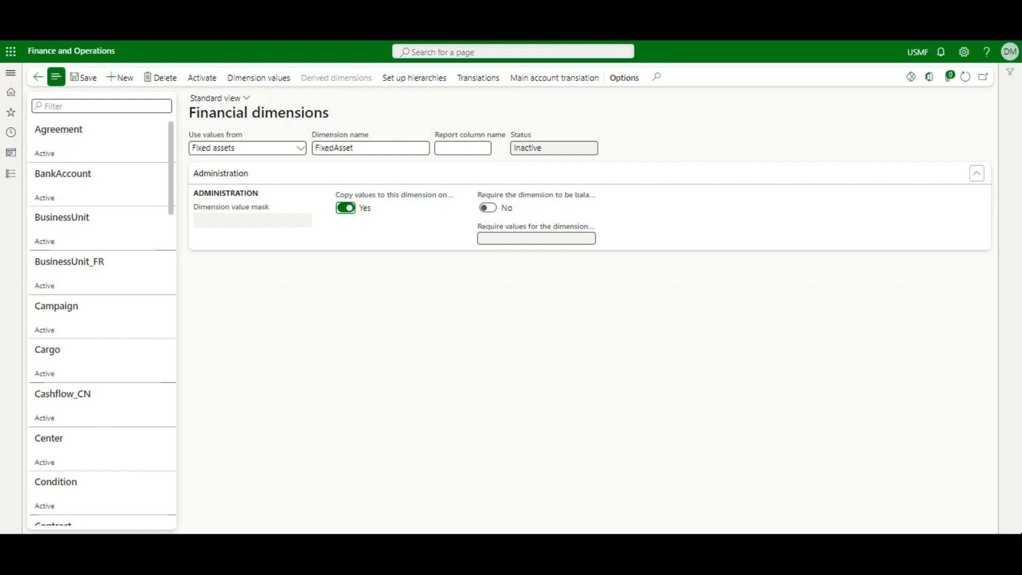
drag(170, 168, 170, 407)
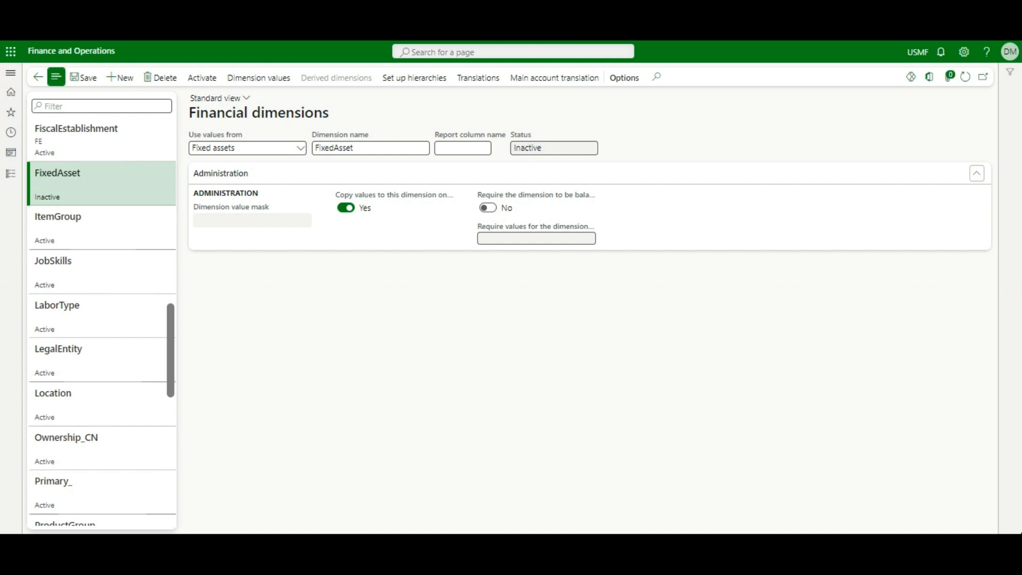
Step: Duplicate the financial dimensions browser tab and open the Data management workspace in the copy
right_click(150, 16)
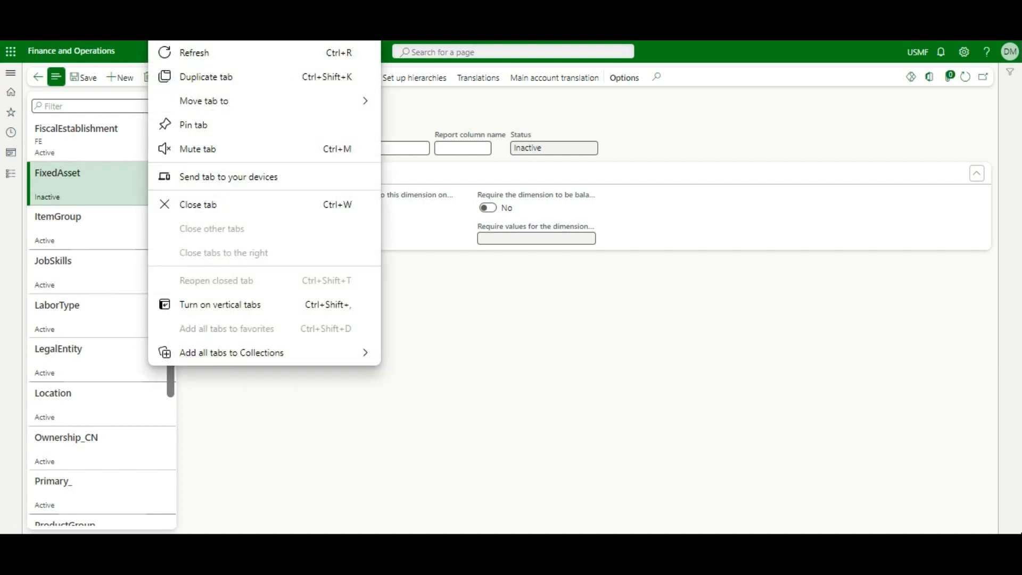
click(224, 76)
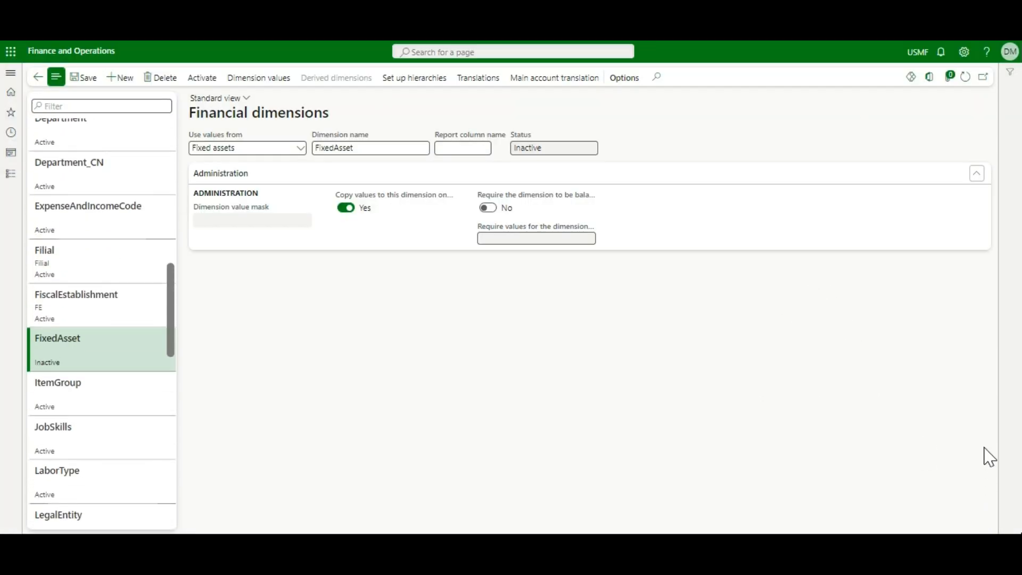
scroll(101, 373, down, 8)
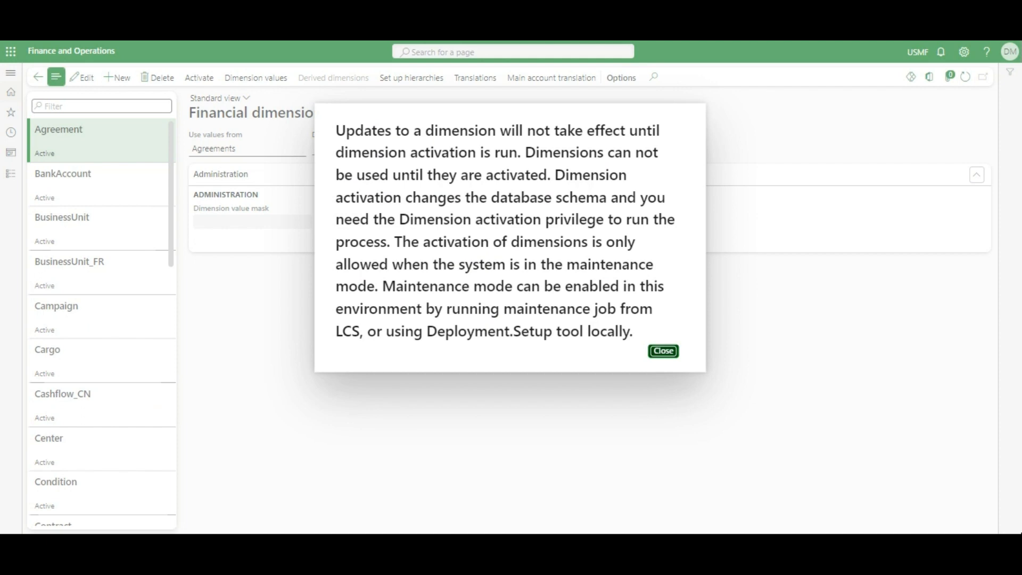
click(663, 351)
click(11, 153)
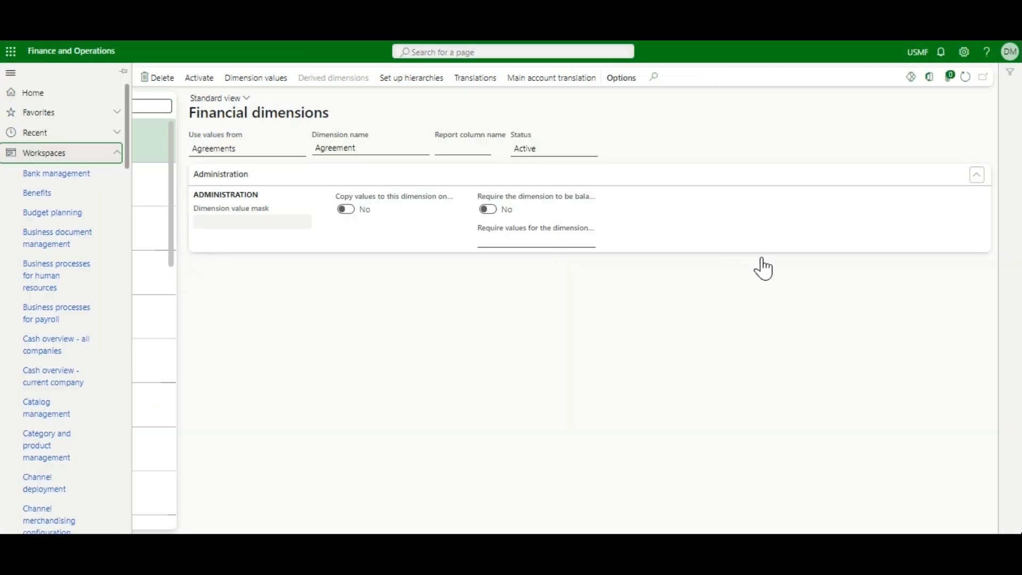
scroll(64, 256, down, 7)
click(56, 361)
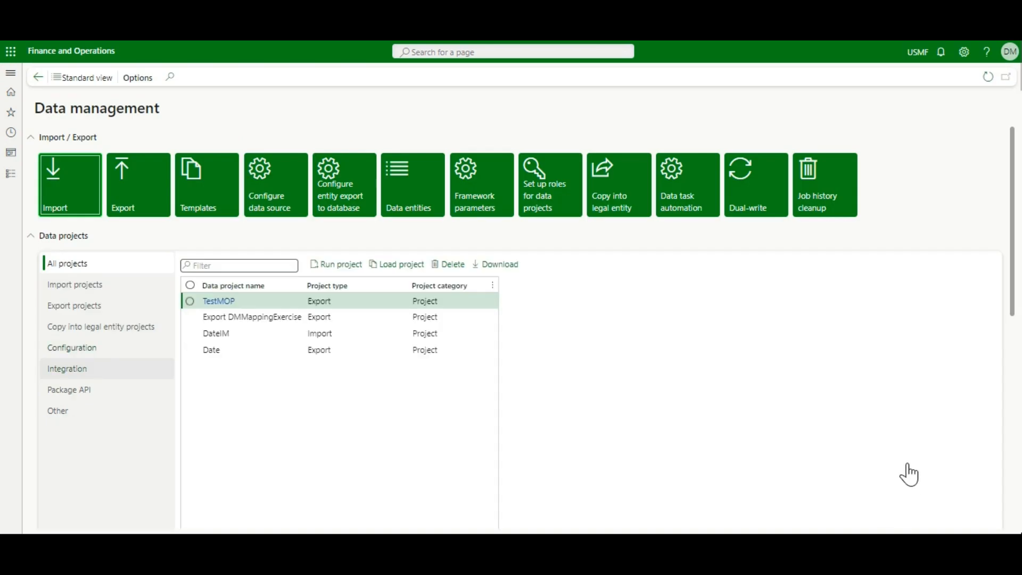
Step: Start a new export data project with ActivateDimension as both its group name and its description
click(75, 305)
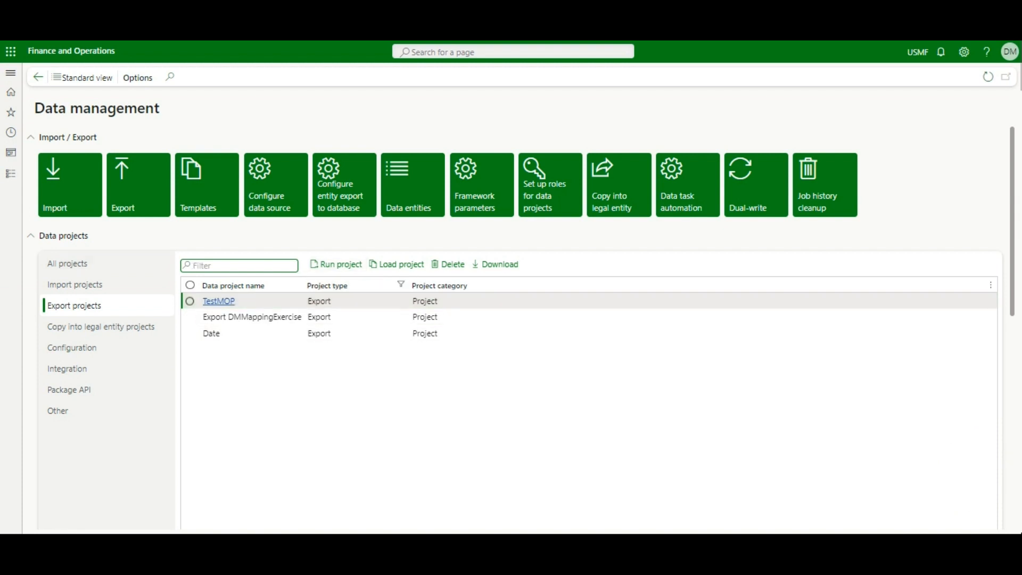
click(923, 296)
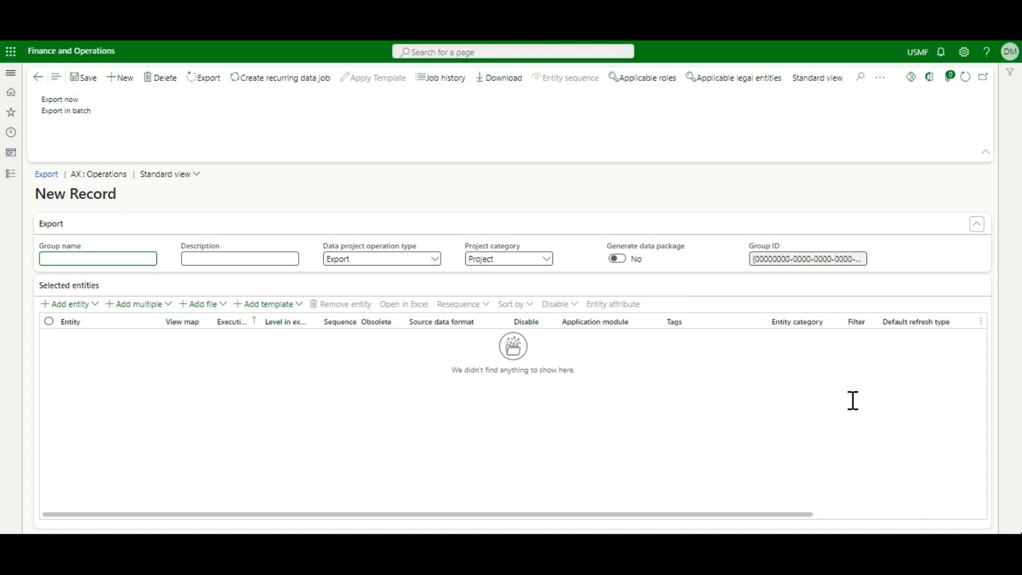
text(ActivateDimension)
key(ctrl+a)
key(ctrl+c)
click(239, 258)
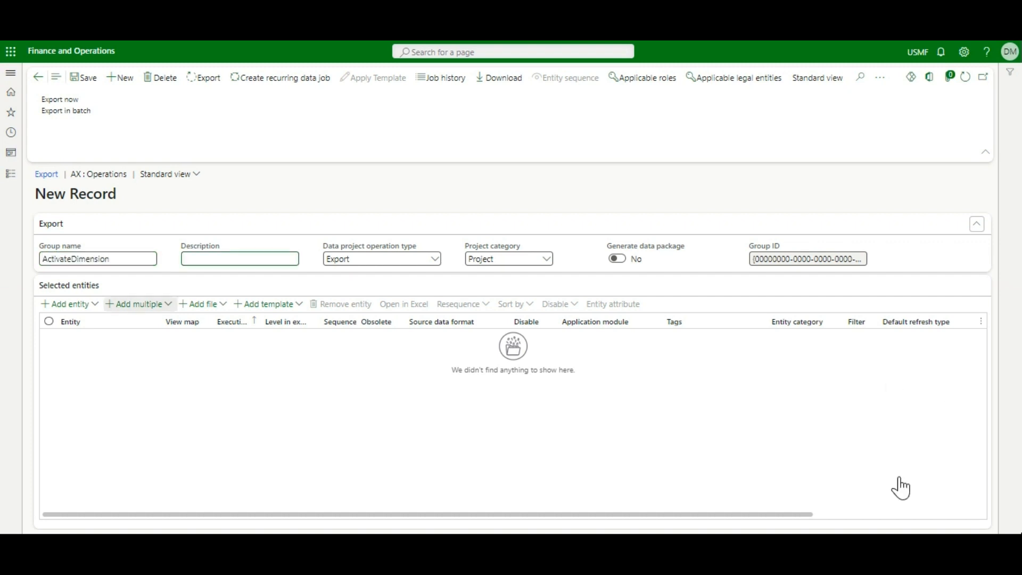
key(ctrl+v)
click(69, 304)
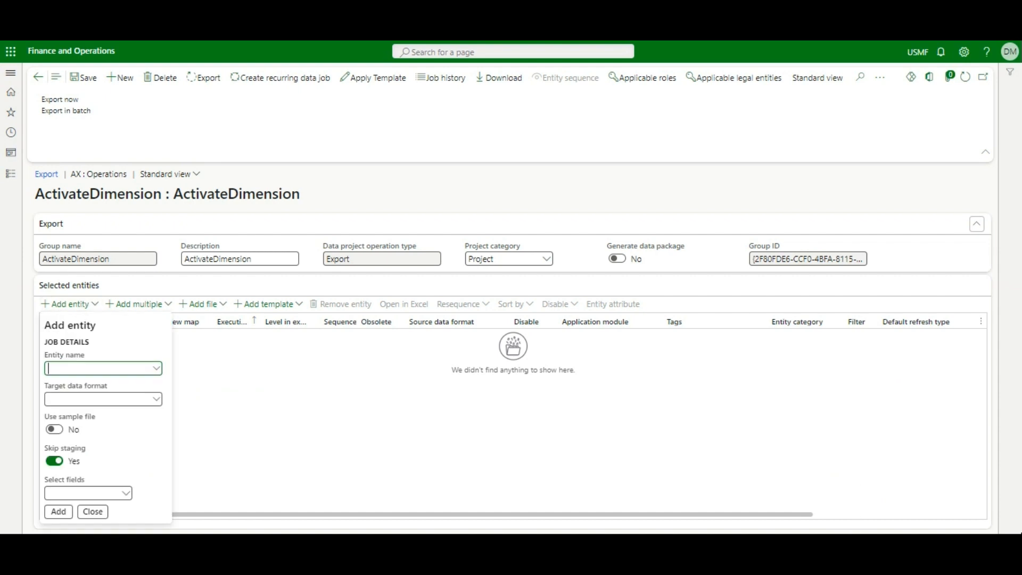
click(156, 369)
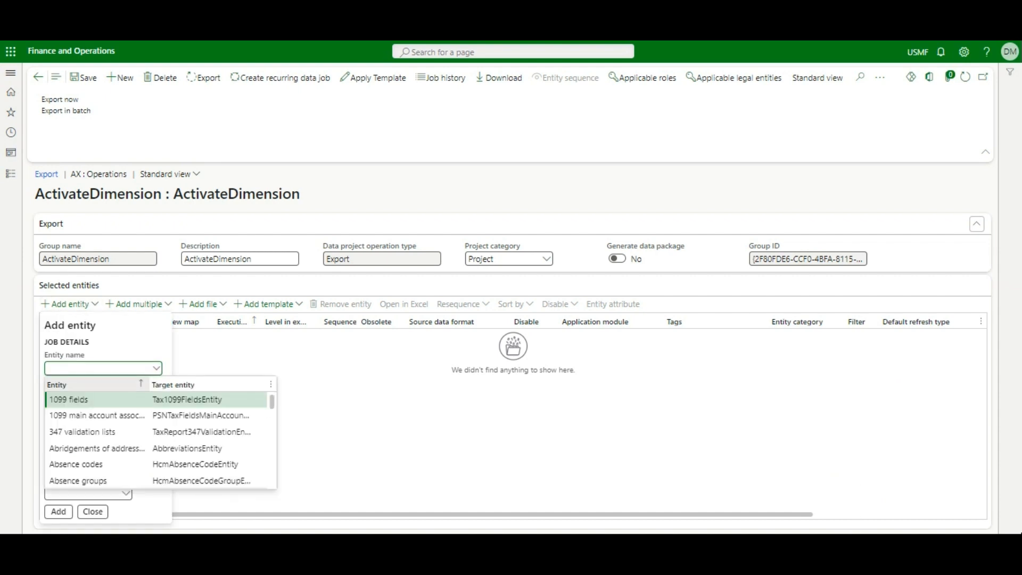
click(143, 384)
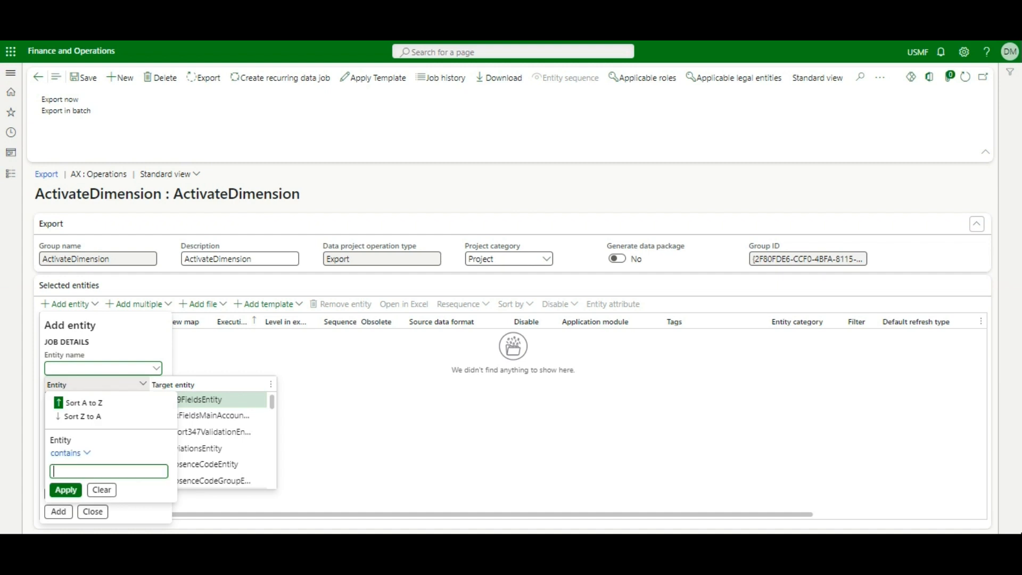
text(dimension attribute)
key(Return)
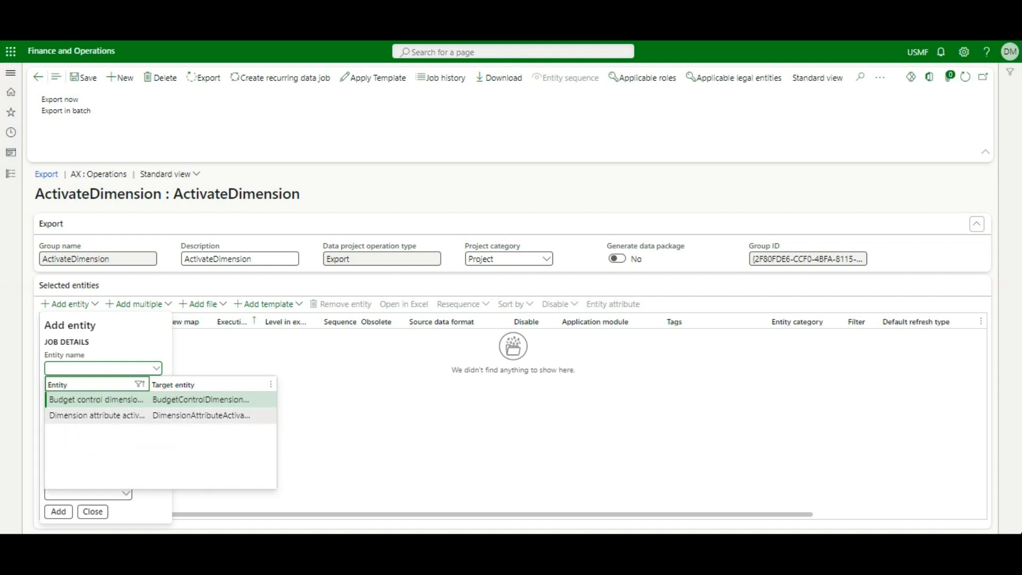
drag(150, 385, 219, 385)
click(111, 415)
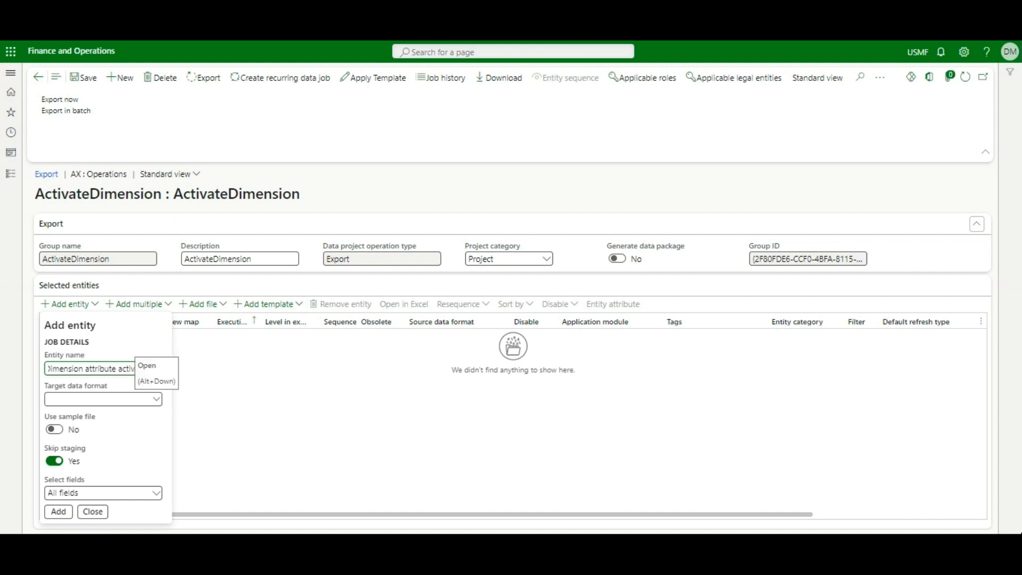
click(156, 400)
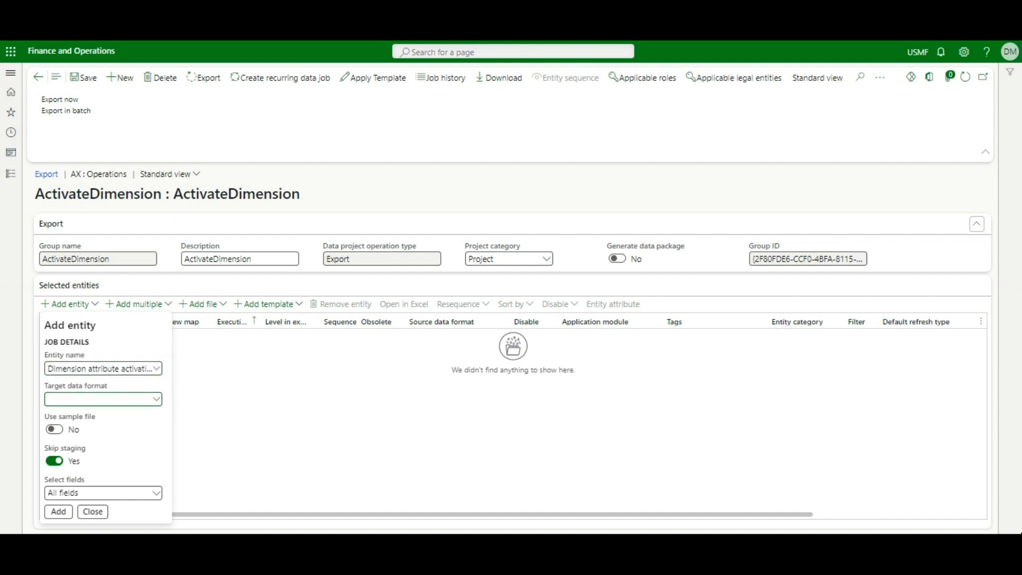
click(75, 512)
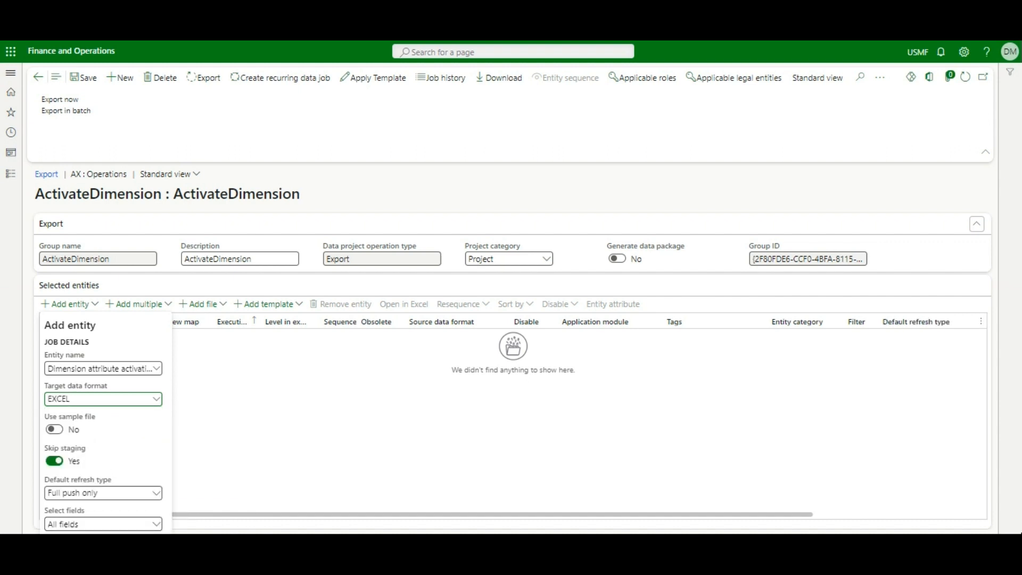
click(144, 368)
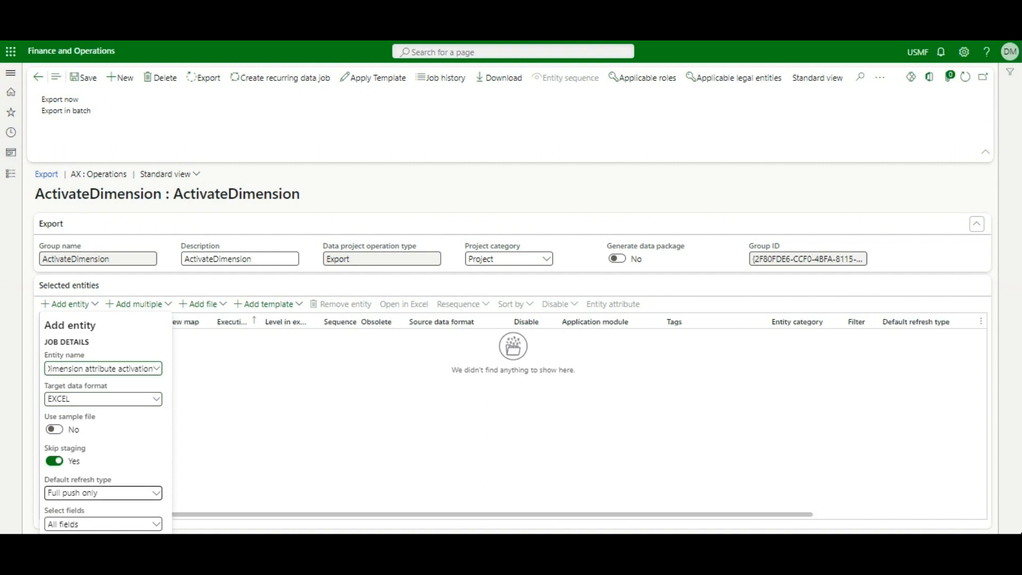
click(101, 478)
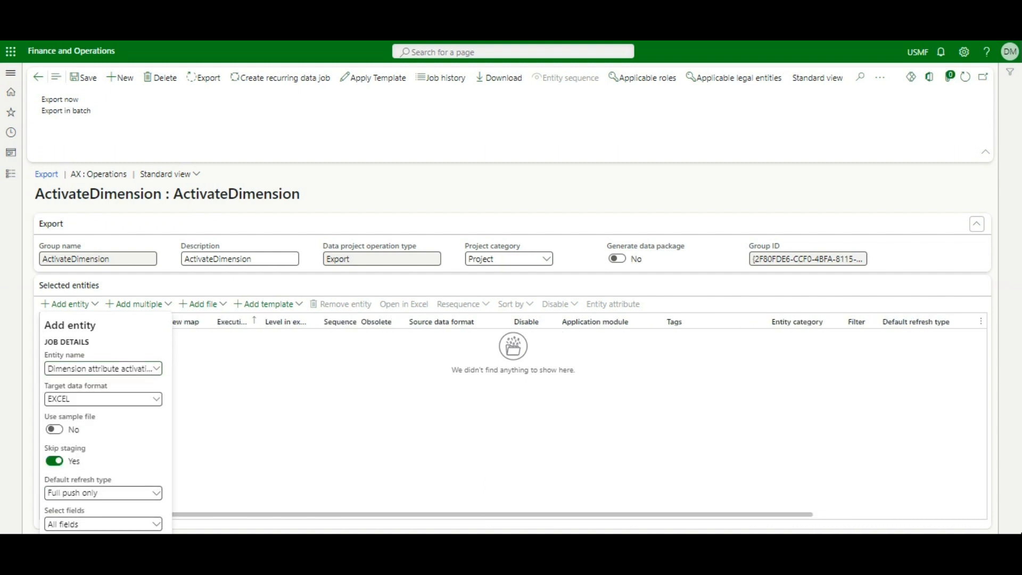
key(Escape)
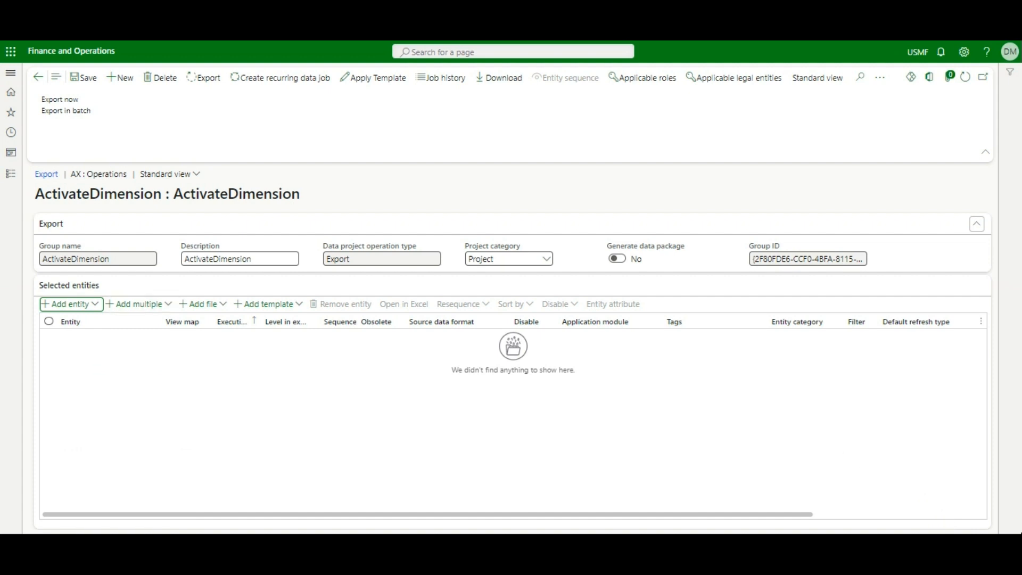
Step: Reduce the browser's page zoom to 80%
click(940, 25)
click(842, 115)
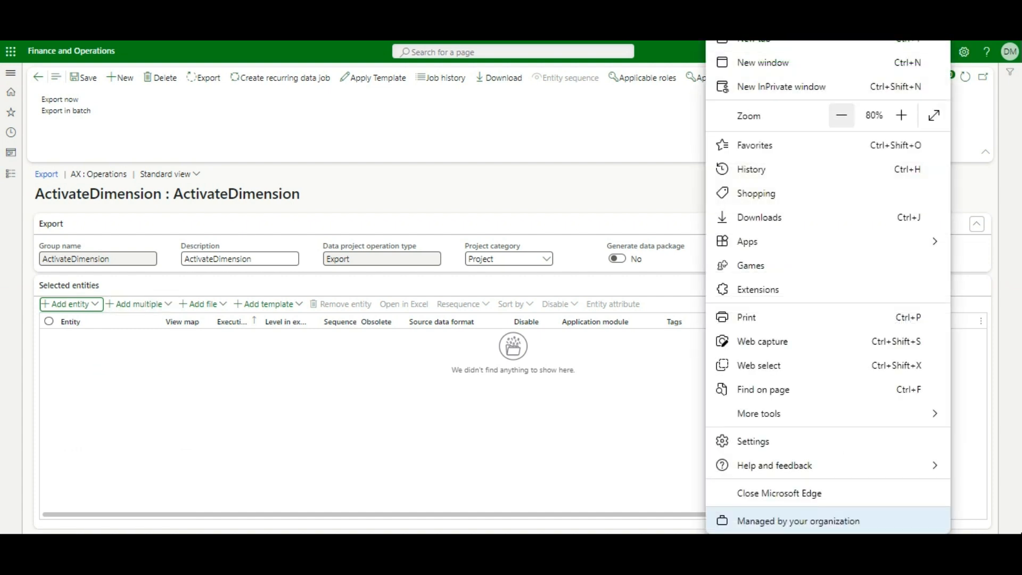
key(Escape)
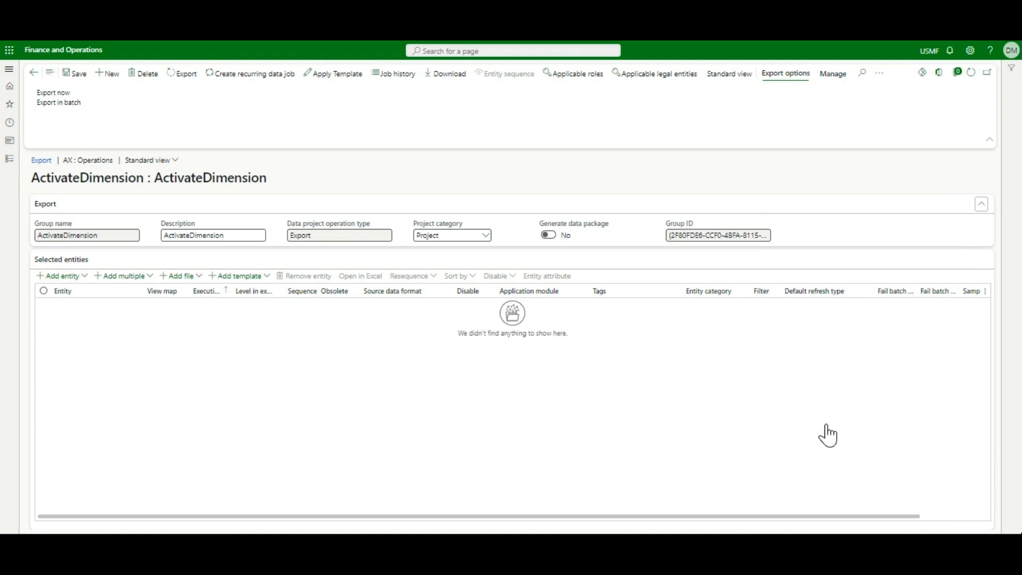
Step: Add the Dimension attribute activation entity to the export project with EXCEL as its target data format
key(Return)
key(alt+Down)
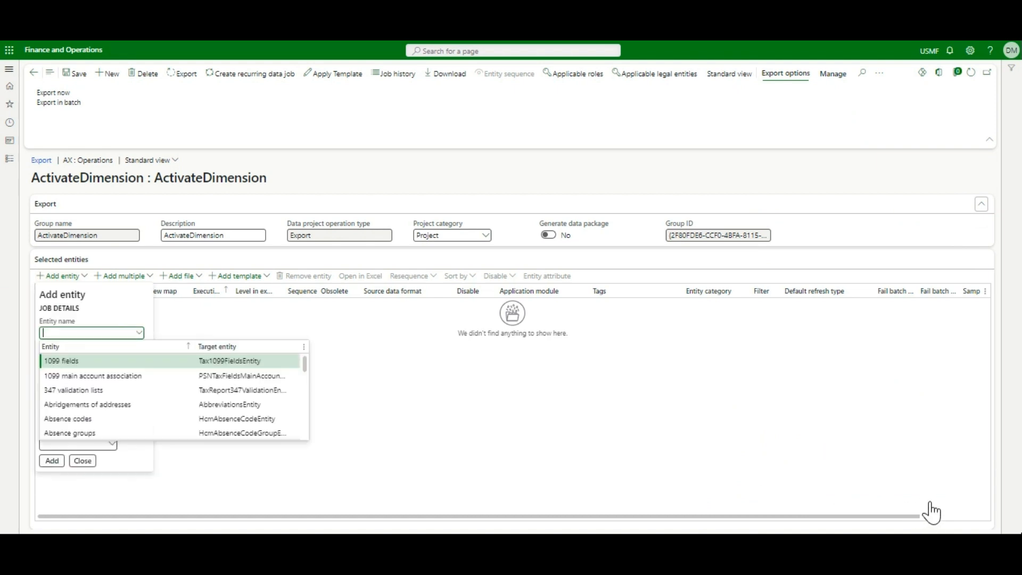
text(dimens)
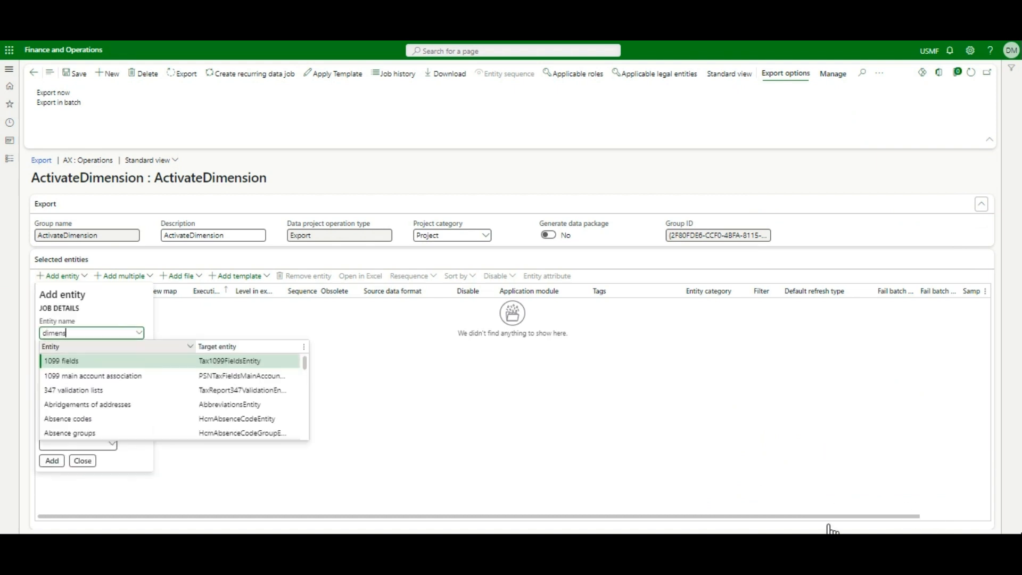
text(ion)
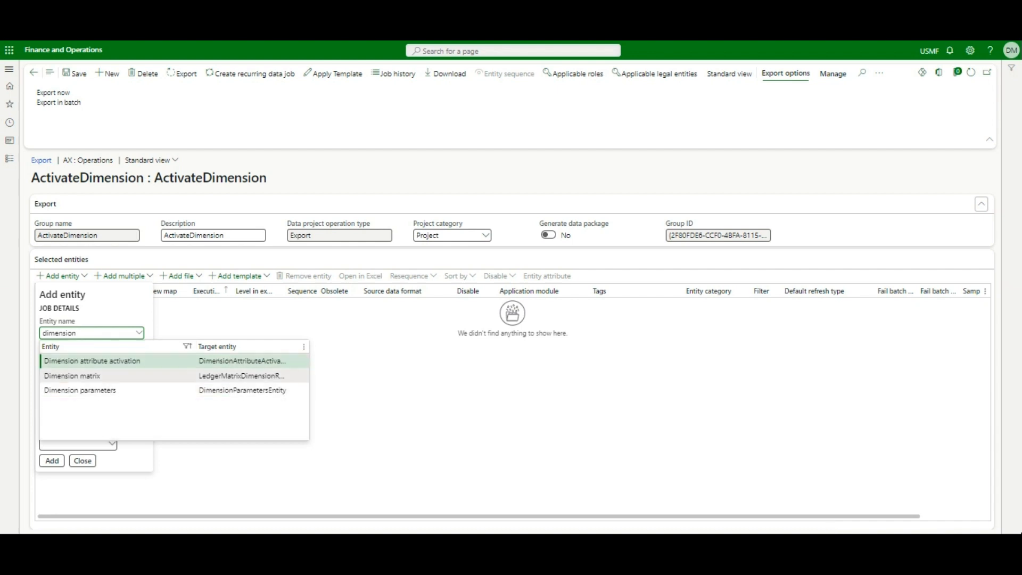
key(Return)
key(Tab)
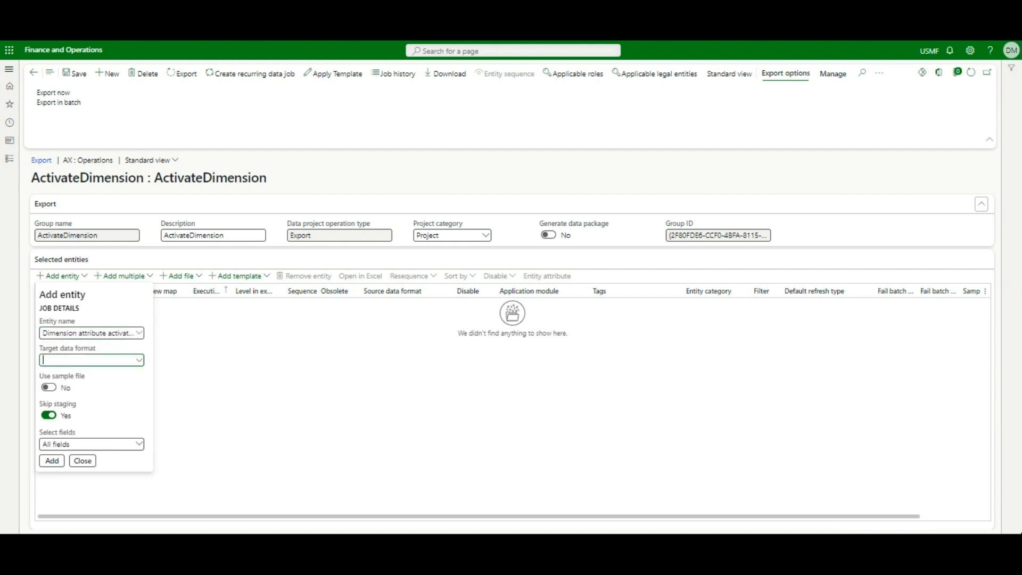
key(alt+Down)
click(54, 460)
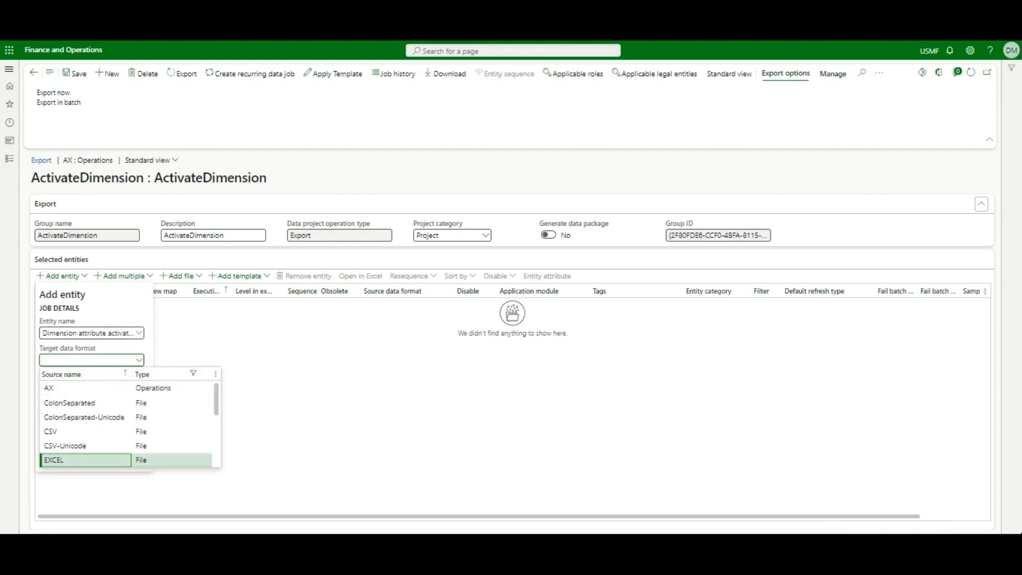
click(52, 488)
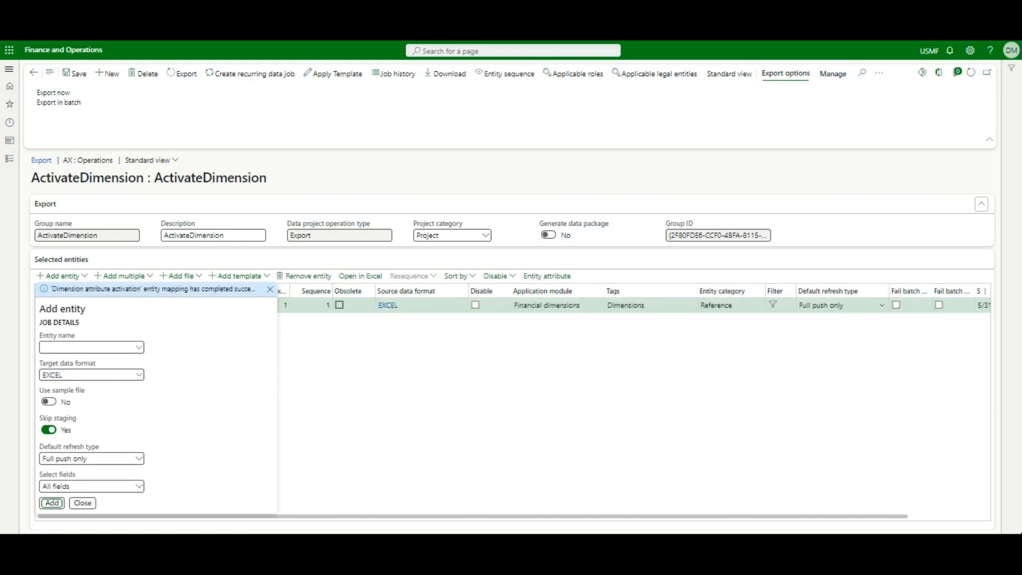
click(83, 503)
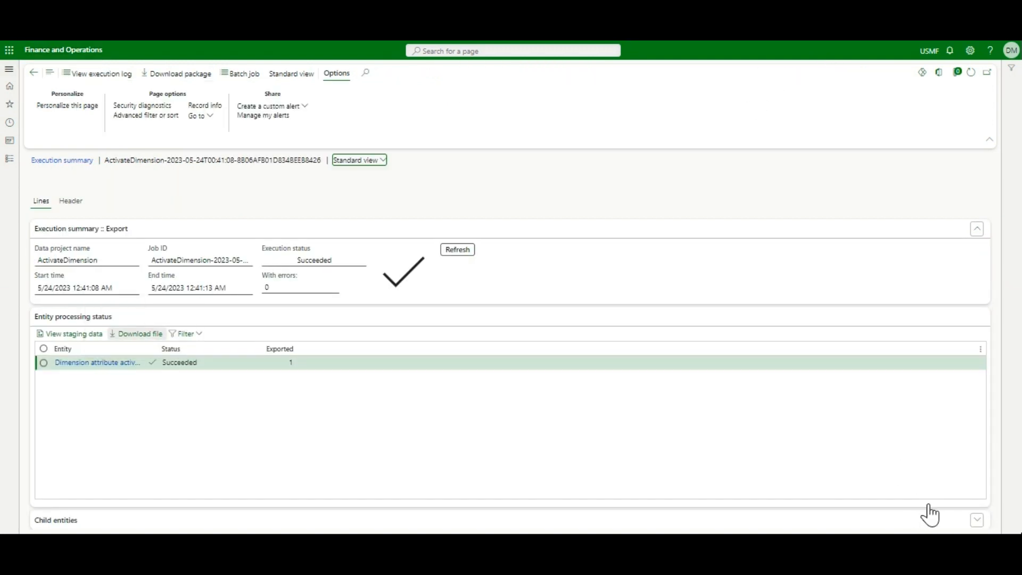
Step: Download the exported Dimension attribute activation file and leave the execution summary
click(137, 334)
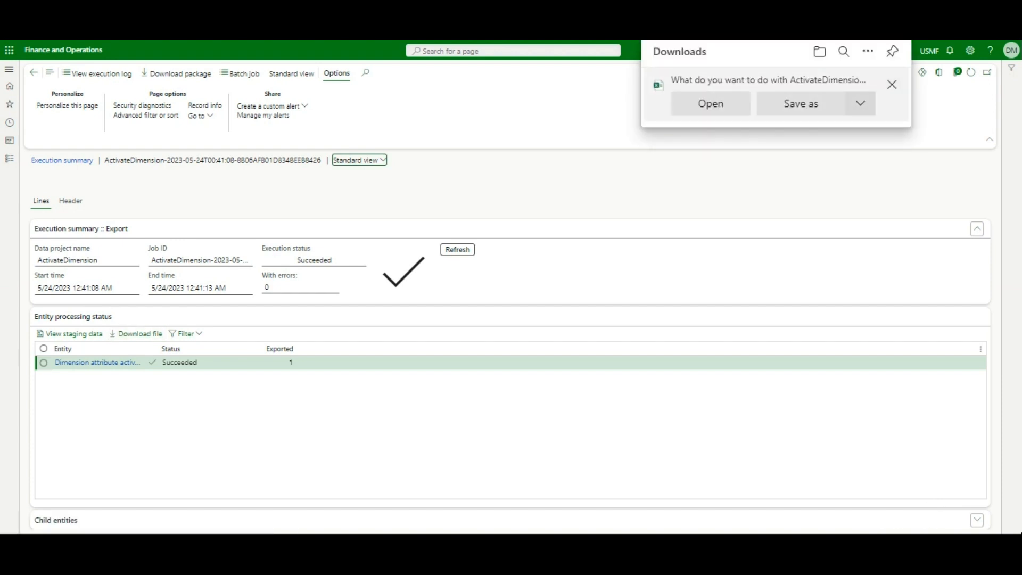
click(860, 103)
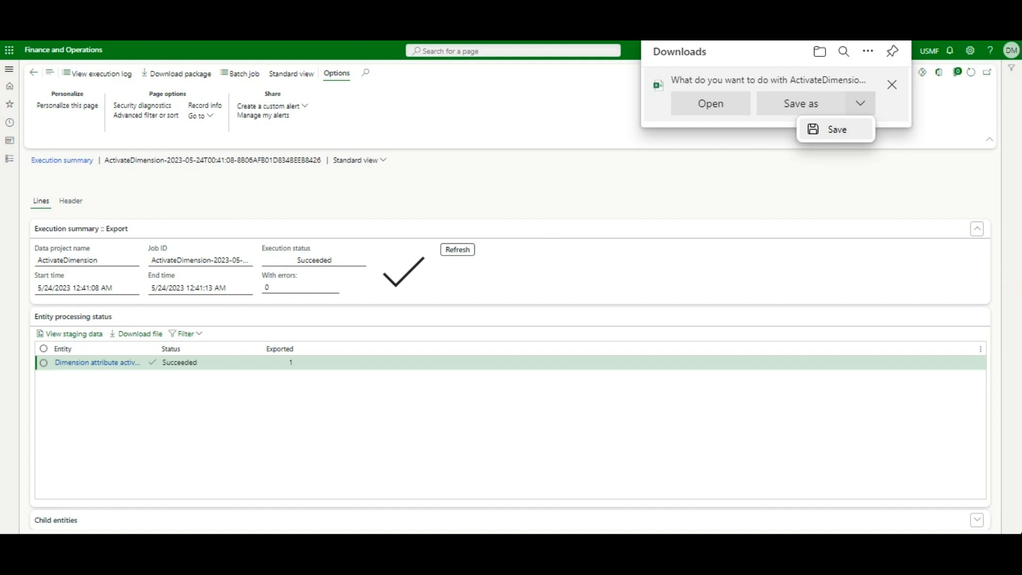
click(693, 177)
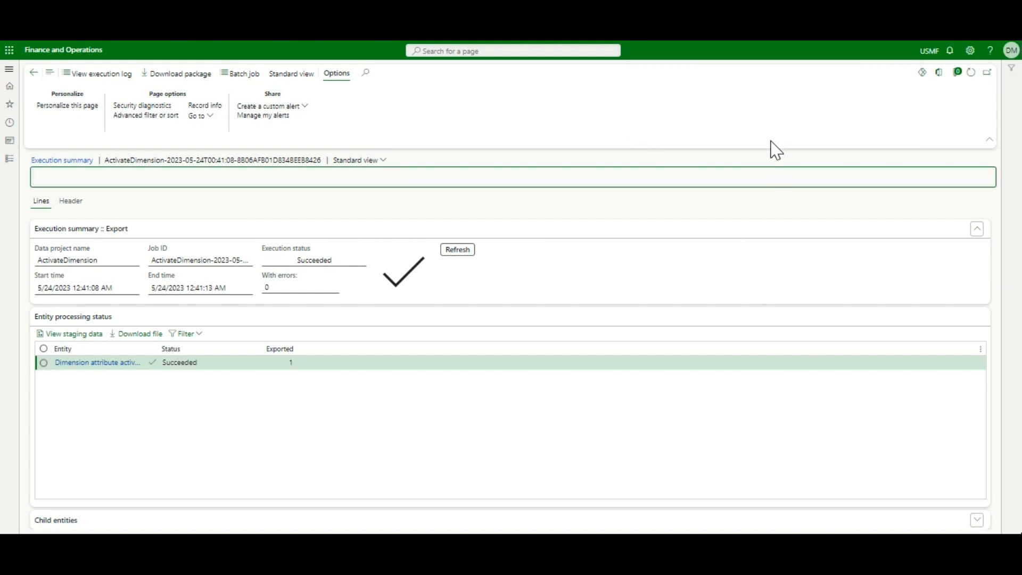
click(34, 72)
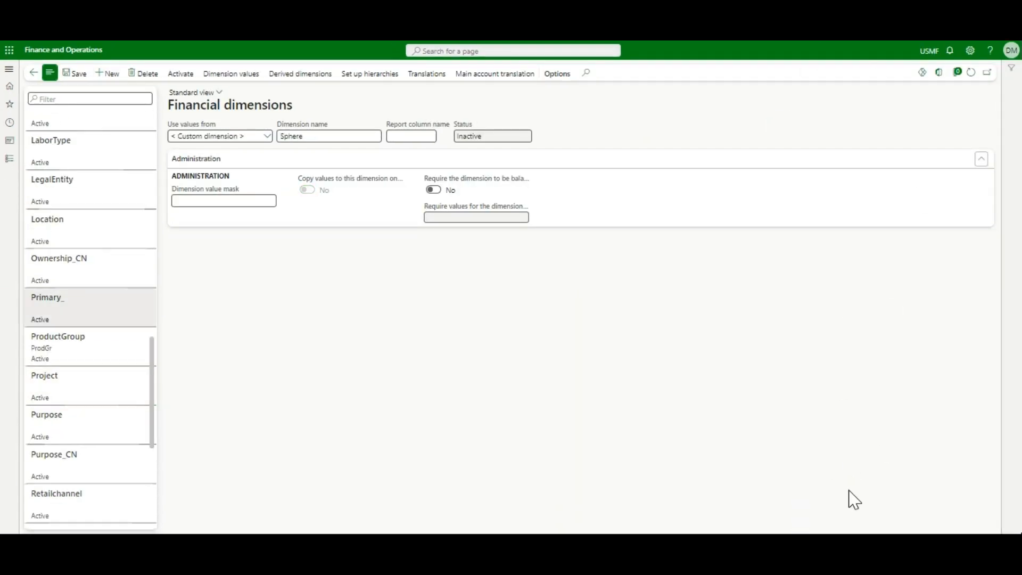
Step: Look up the FixedAsset dimension in the financial dimensions list
scroll(91, 384, up, 2)
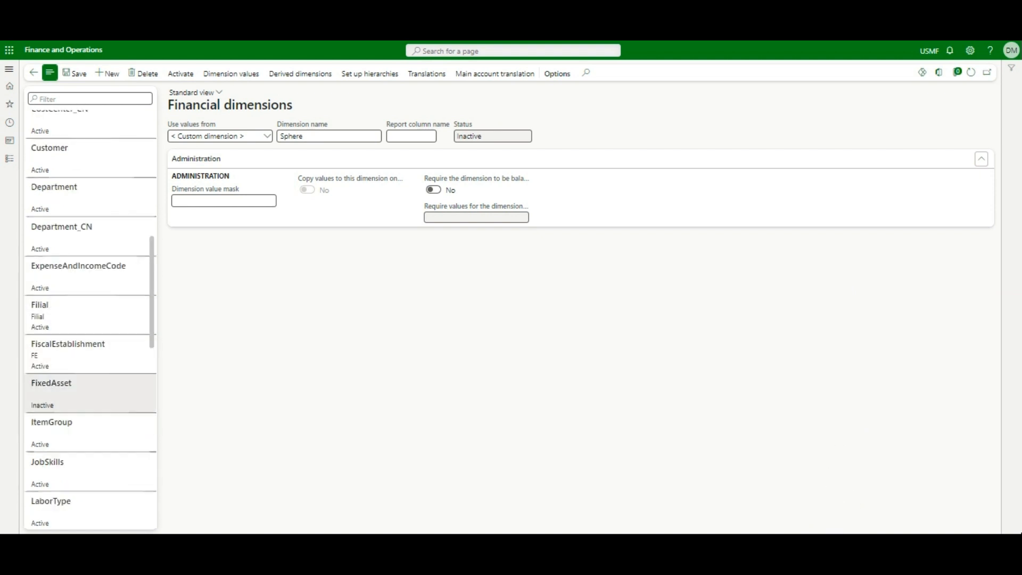
click(80, 387)
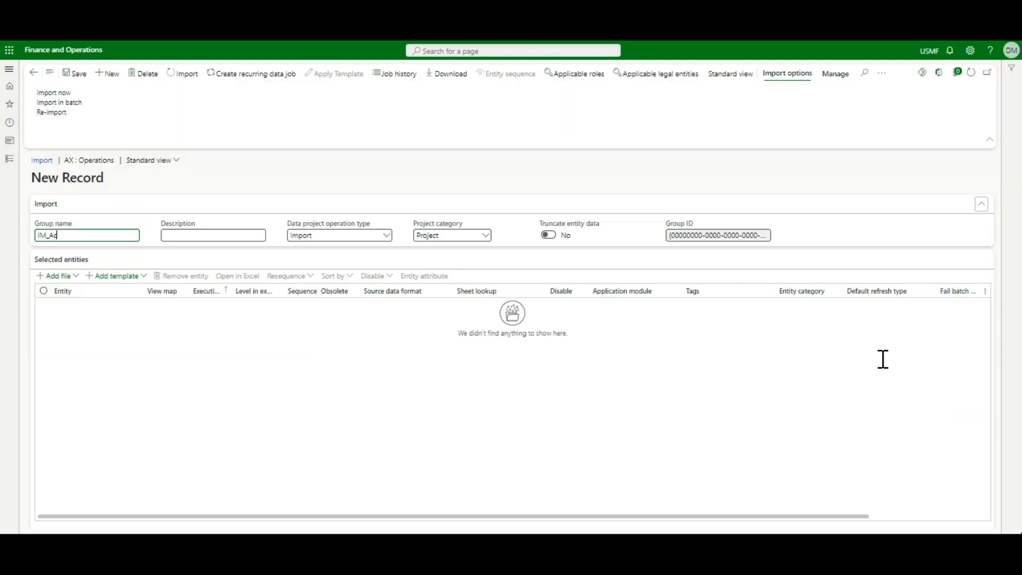
Step: Name the import project IM_ActivateDimension and start adding a file with EXCEL as its source data format
text(ateDimension)
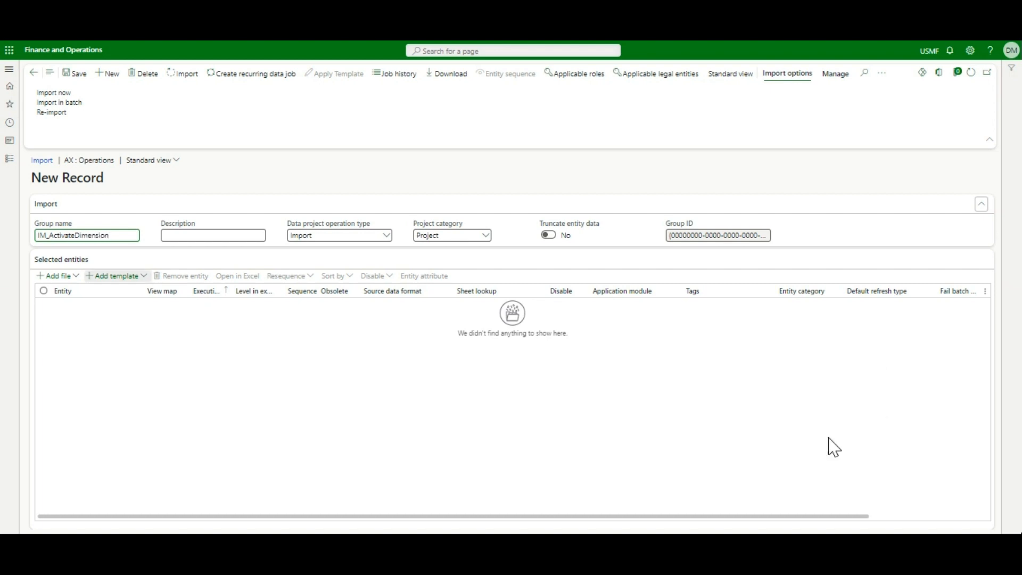
click(58, 275)
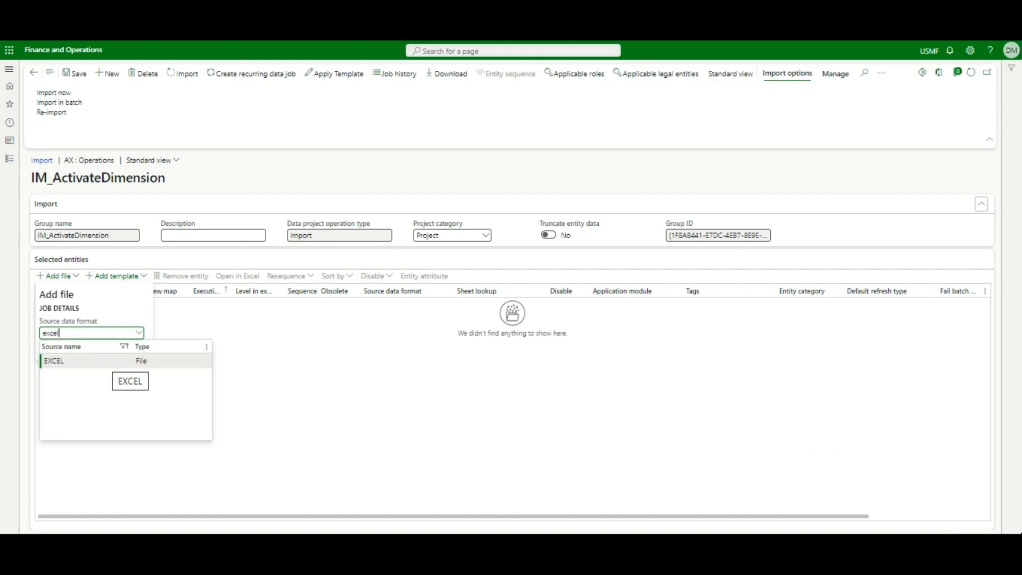
click(105, 361)
click(102, 361)
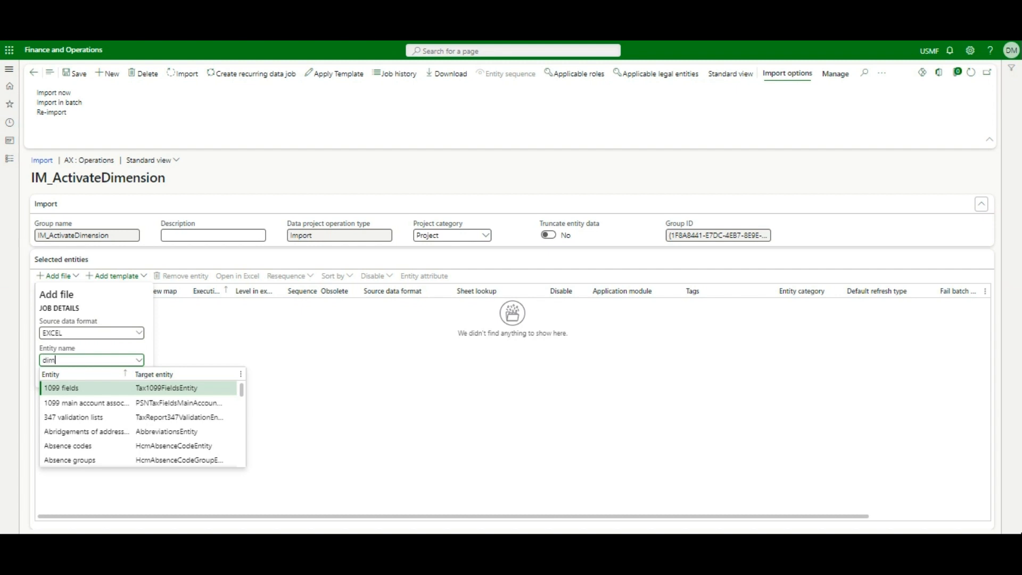
Step: Add the file for the Dimension attribute activation entity to the import project and close the file form
text(dimesio)
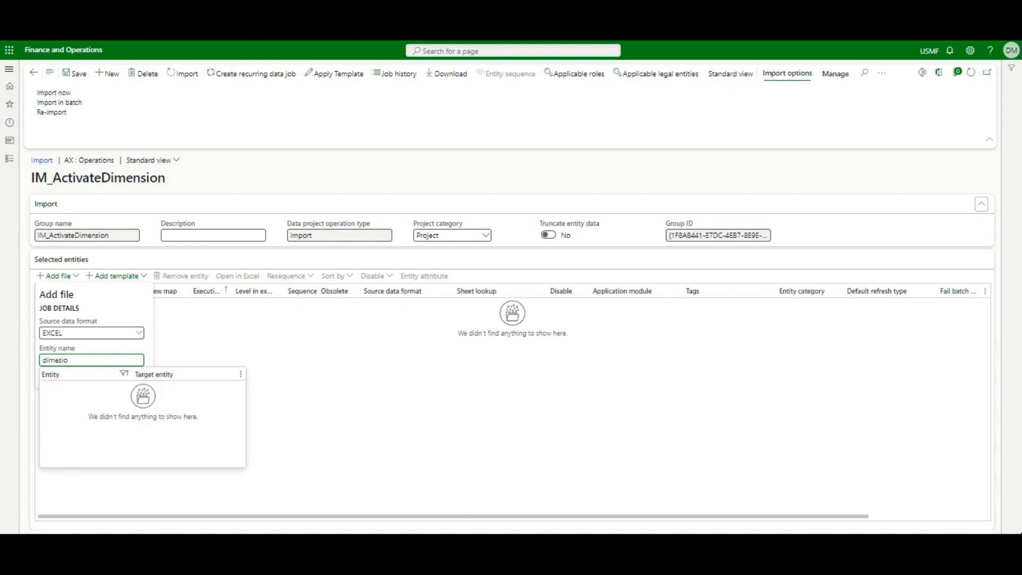
text(n an)
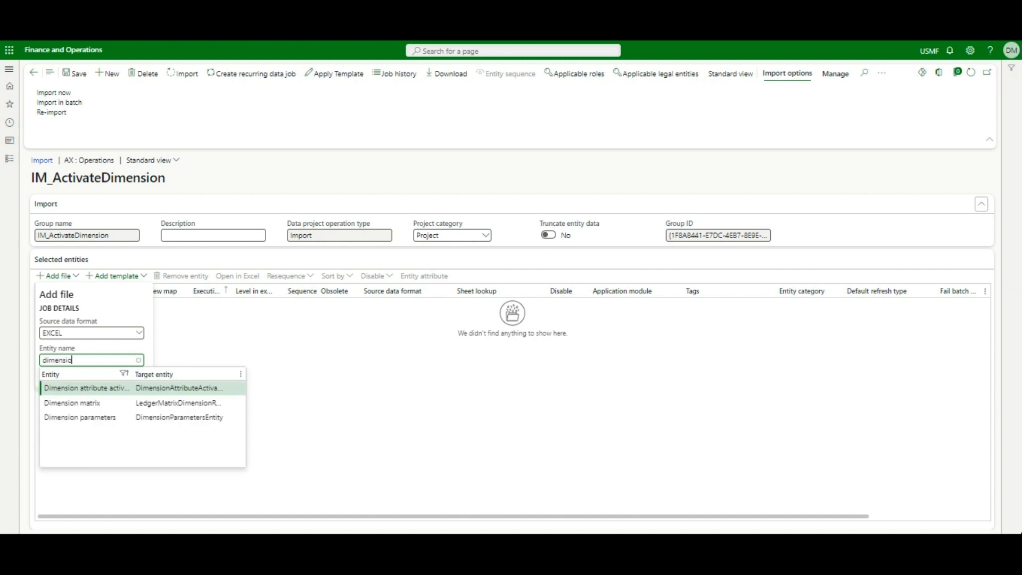
text(sion a)
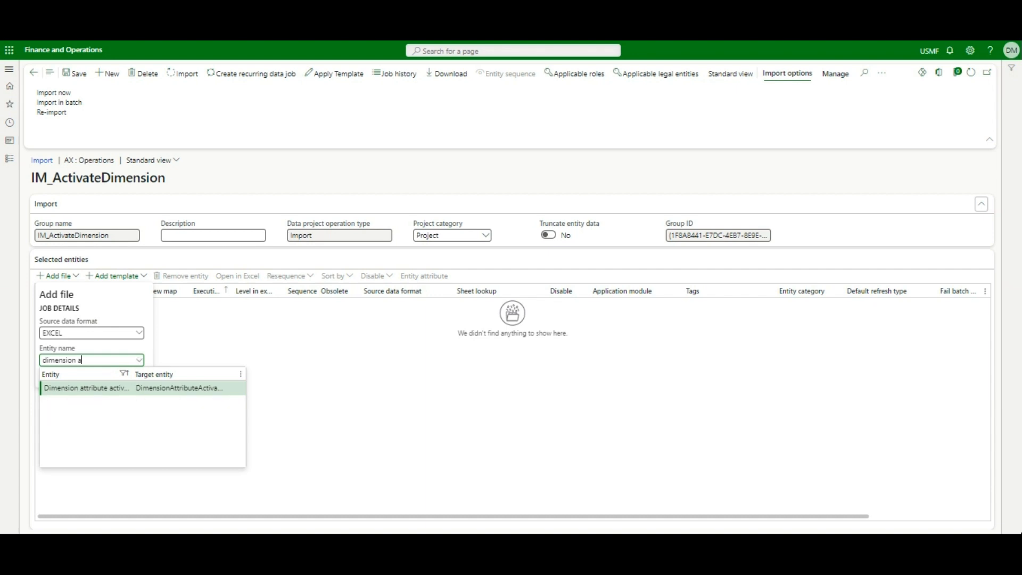
key(Return)
click(152, 400)
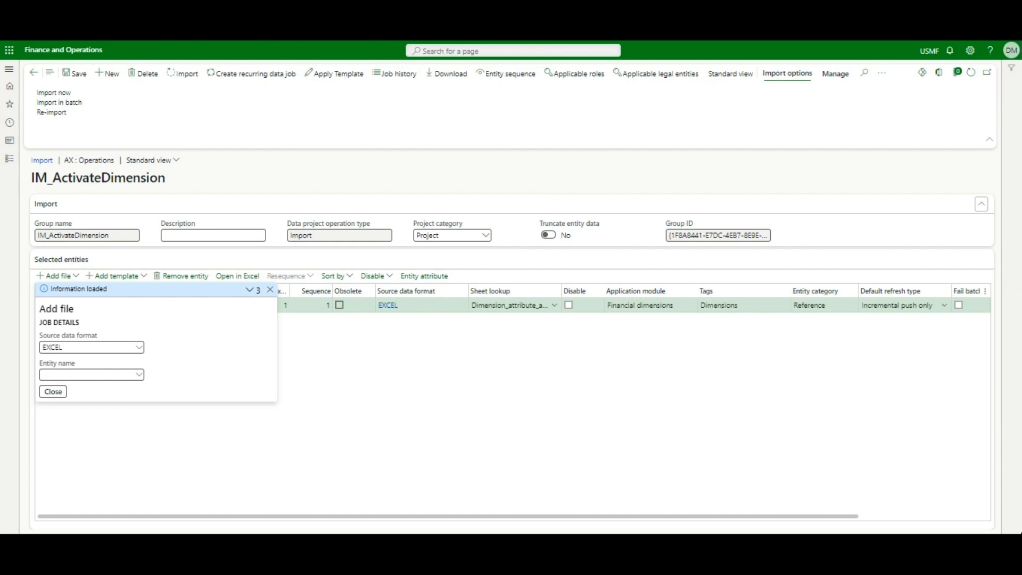
click(52, 391)
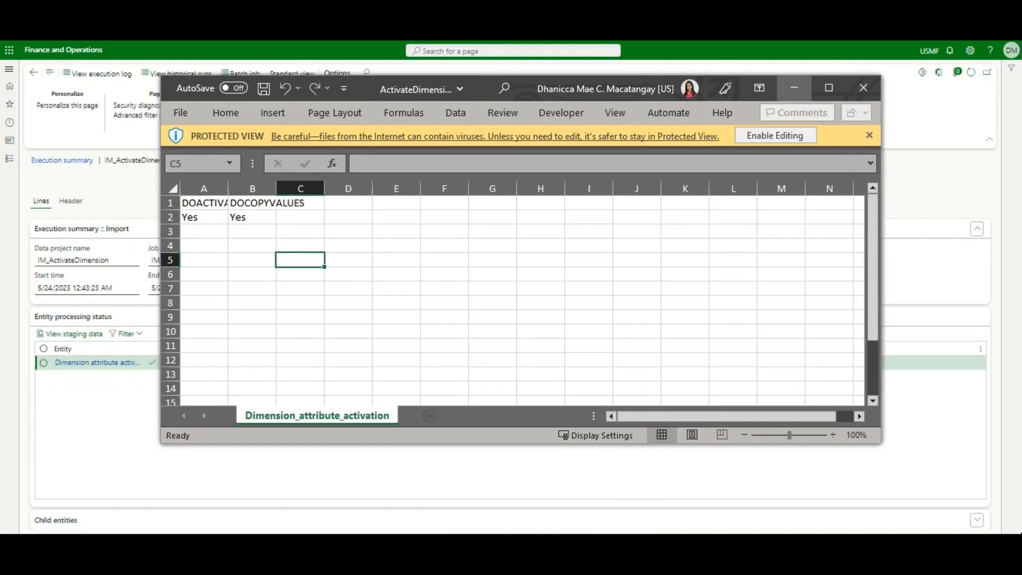
Step: Enable editing in the exported Dimension_attribute_activation workbook in Excel and fit columns A and B to their contents
click(829, 87)
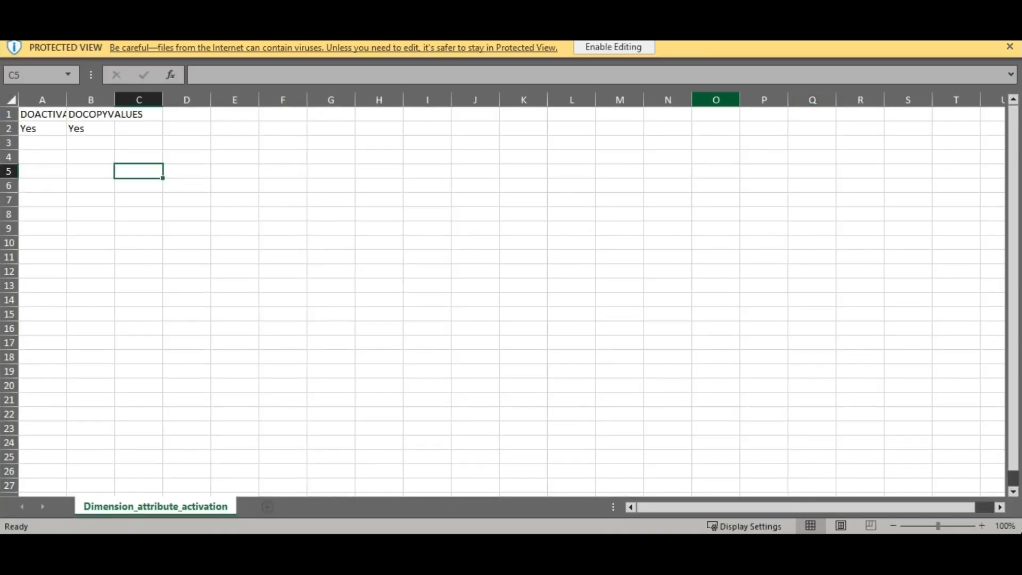
click(614, 47)
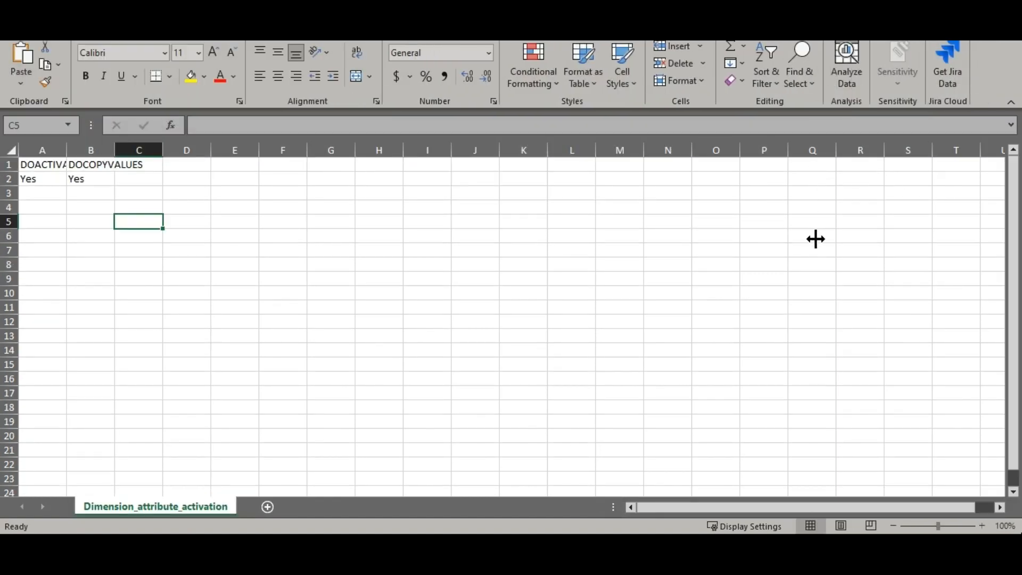
double_click(67, 150)
double_click(132, 150)
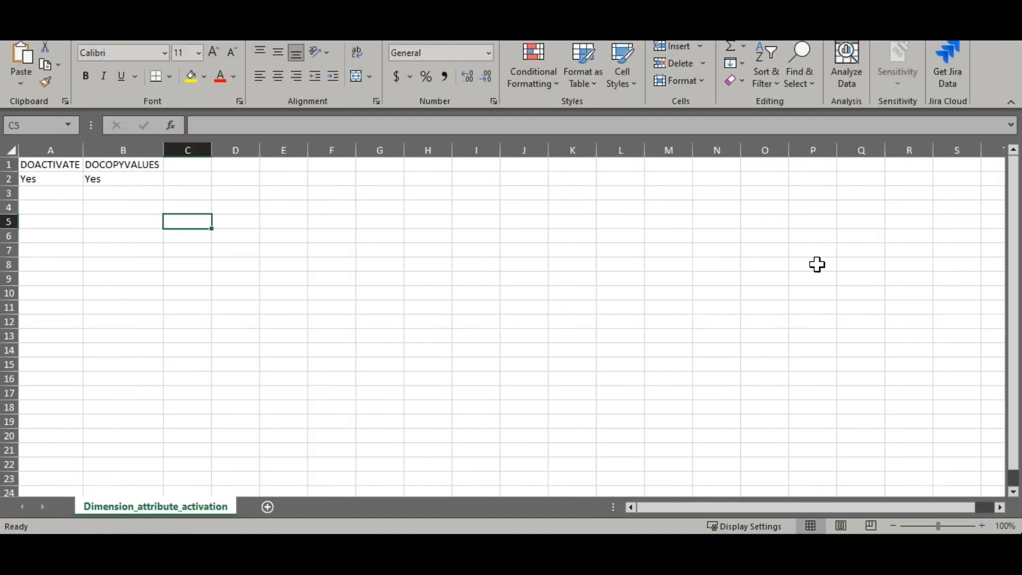
Step: Check the DOACTIVATE and DOCOPYVALUES values in row 2 and close the workbook
click(51, 179)
click(118, 179)
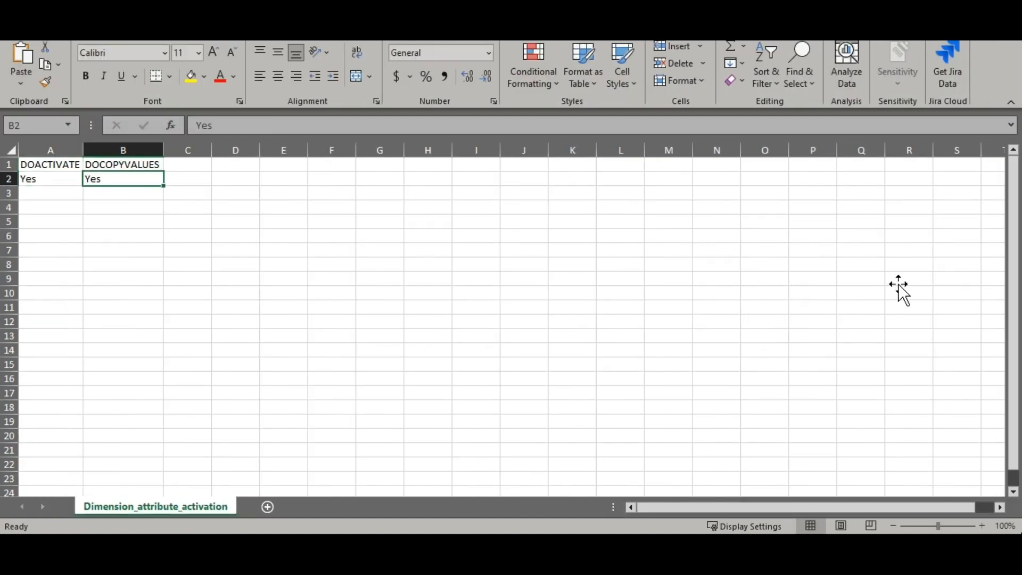
key(alt+F4)
click(536, 294)
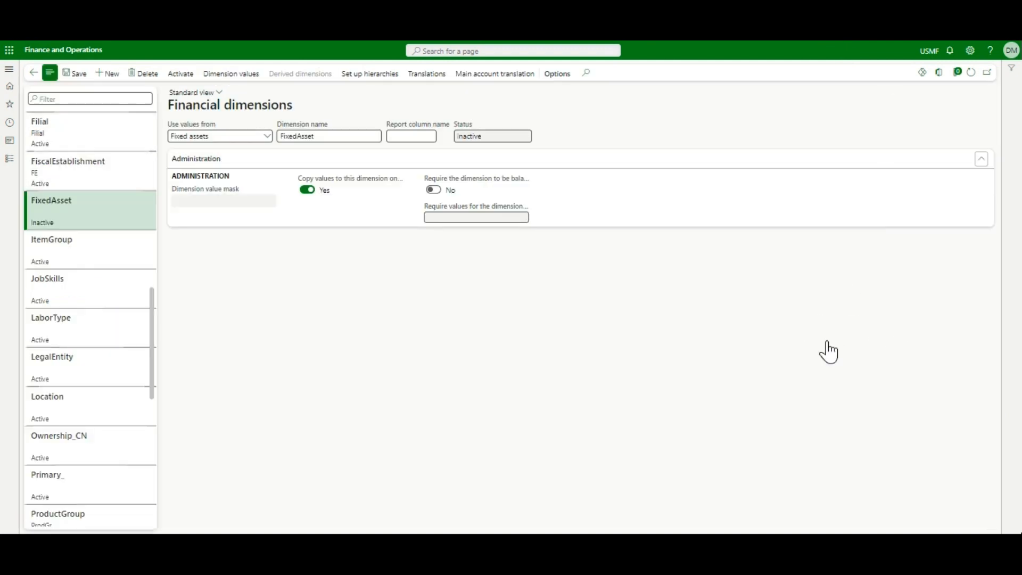
Step: Refresh the financial dimensions list and check the status of the FixedAsset and Sphere dimensions
scroll(85, 469, down, 3)
scroll(85, 469, down, 3)
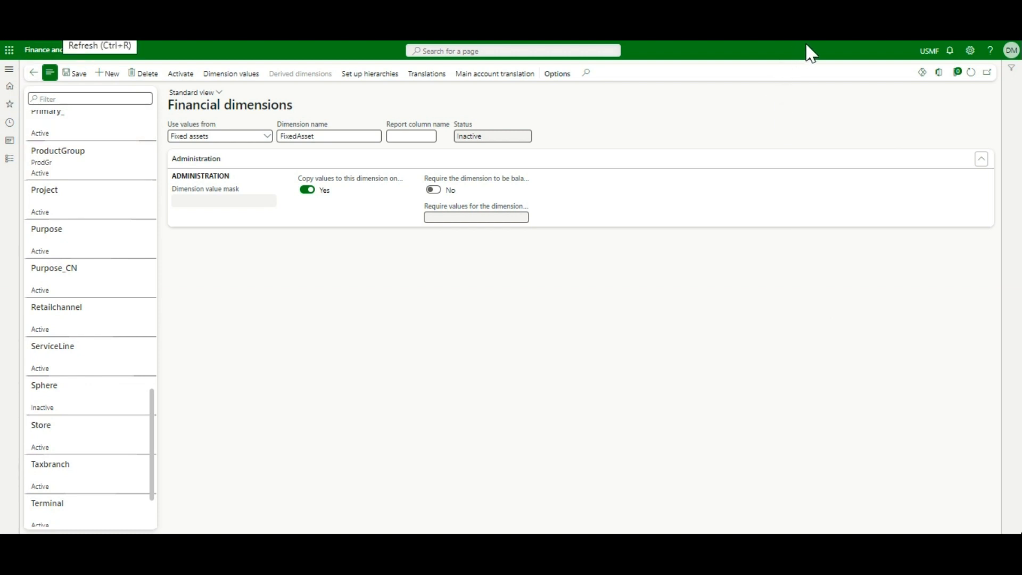
click(971, 72)
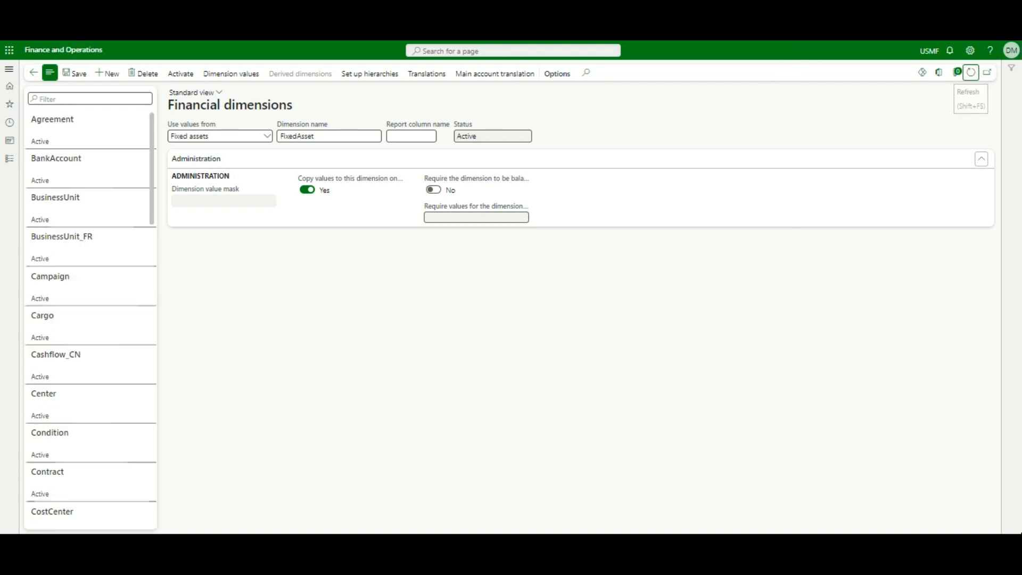
scroll(85, 437, down, 4)
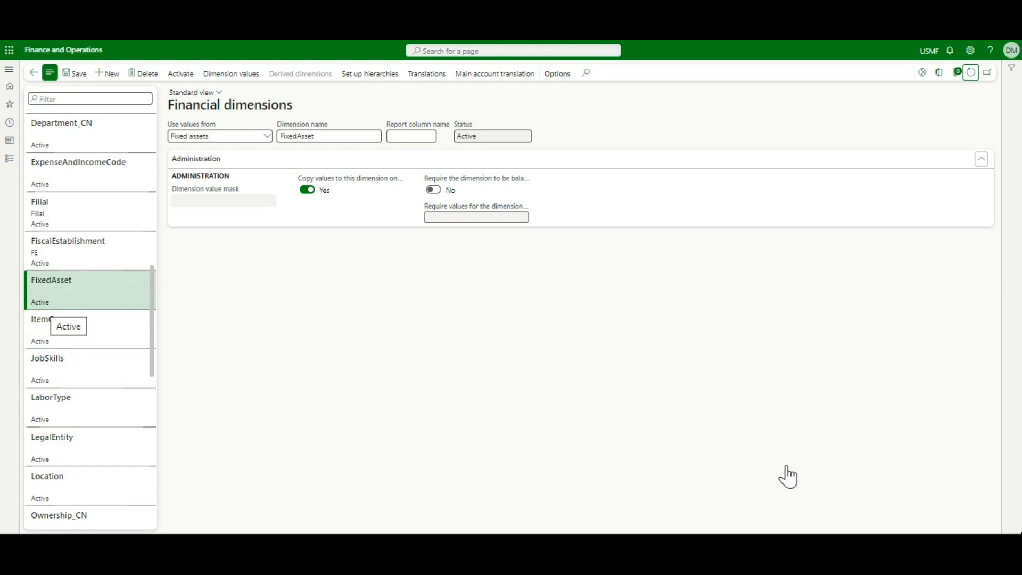
scroll(85, 319, down, 8)
click(85, 417)
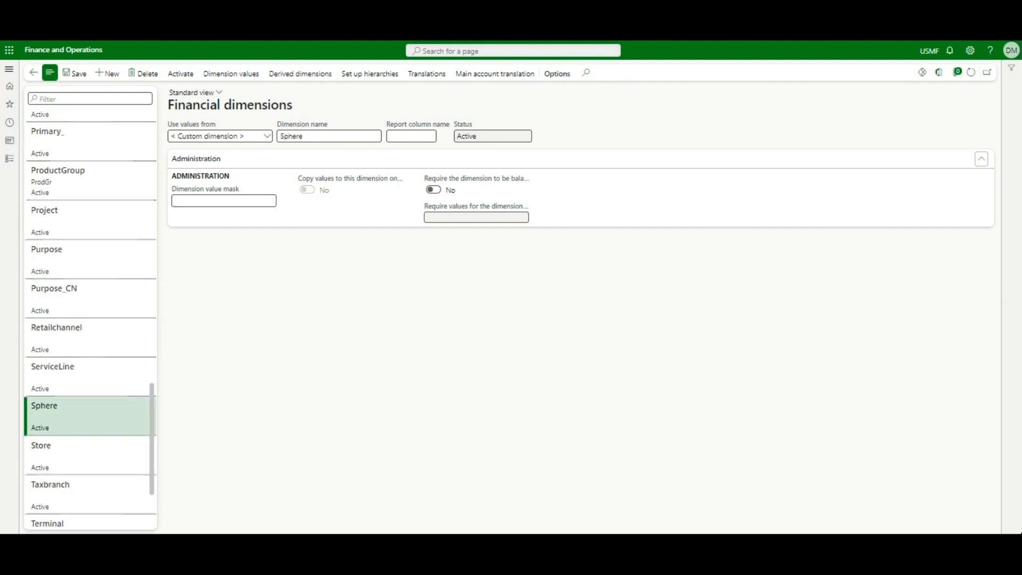